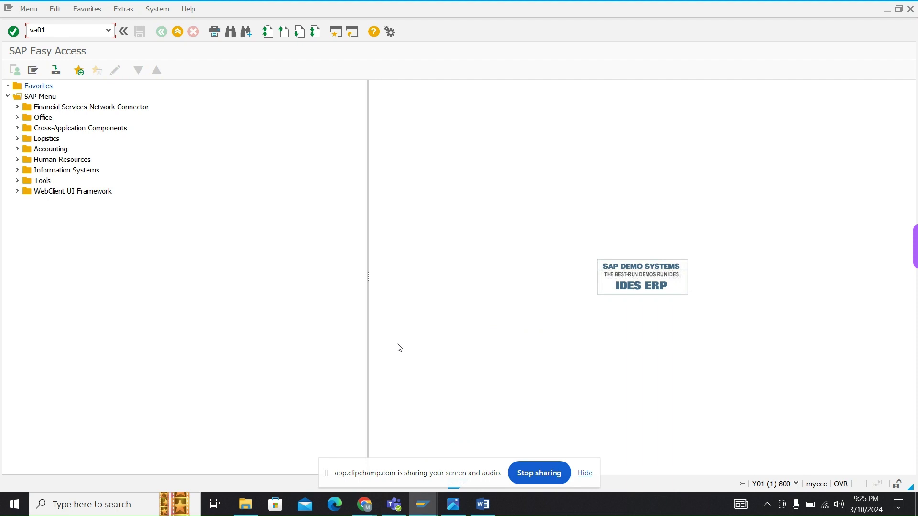
Start sales order creation with transaction VA01 and set the order type to OR
key(Return)
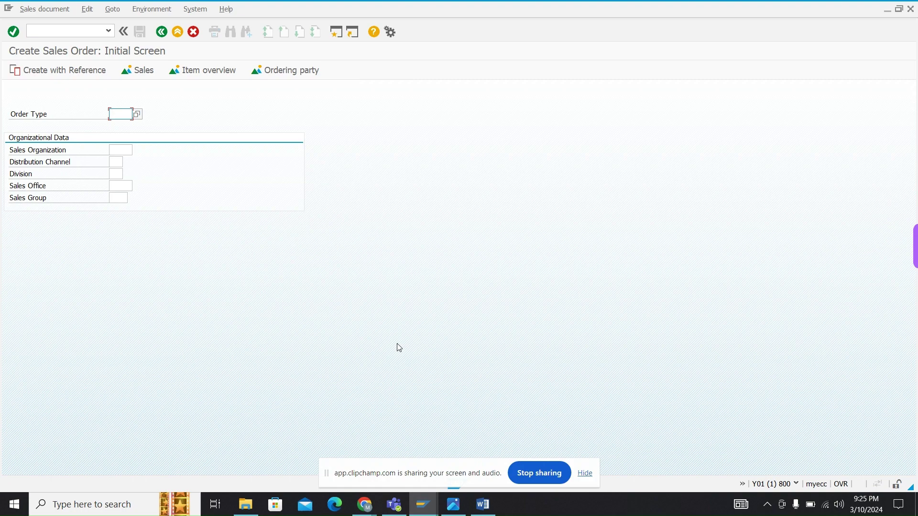
text(or)
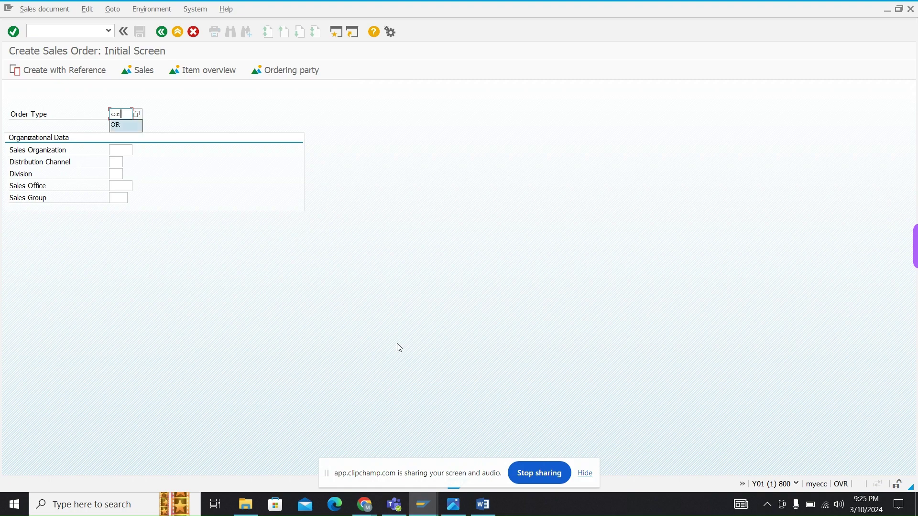
key(Down)
key(Return)
key(Tab)
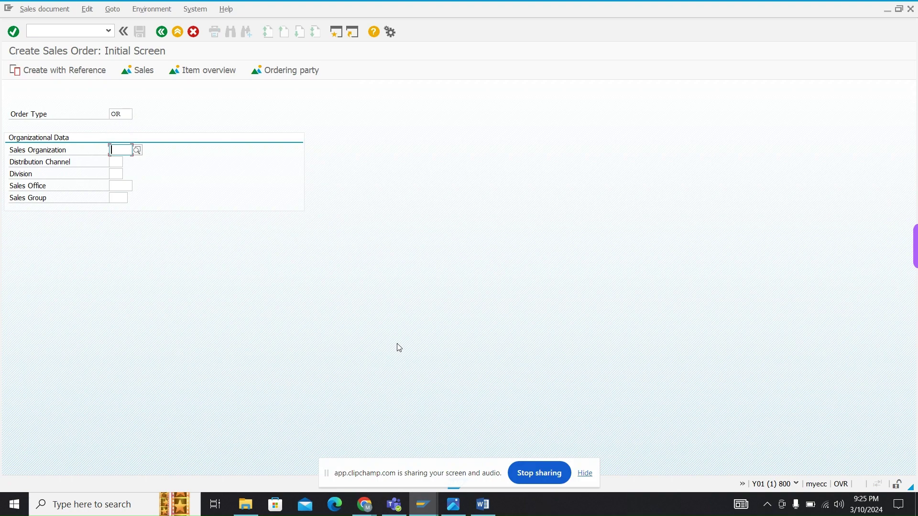
Try to proceed with the order using sales organization Z108, distribution channel ZH and division ZH
text(z108)
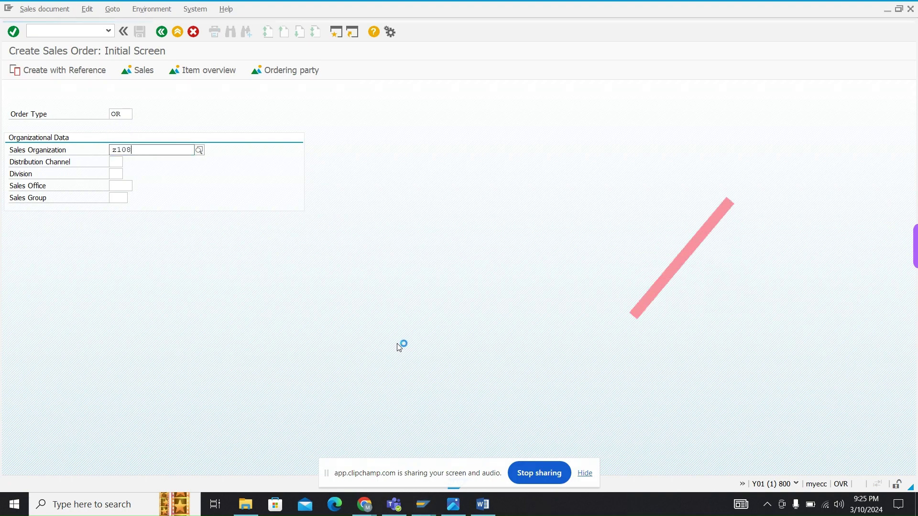
key(Down)
key(Return)
key(Tab)
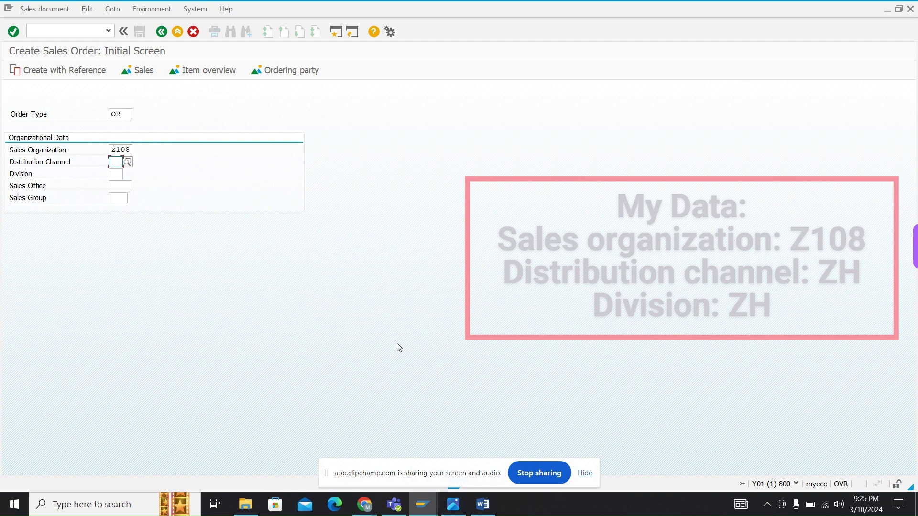
text(zh)
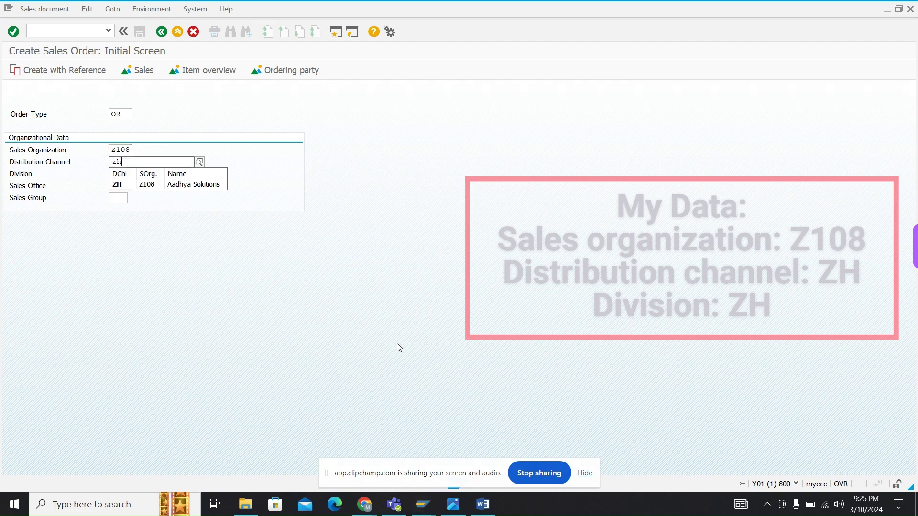
key(Return)
key(Tab)
text(zh)
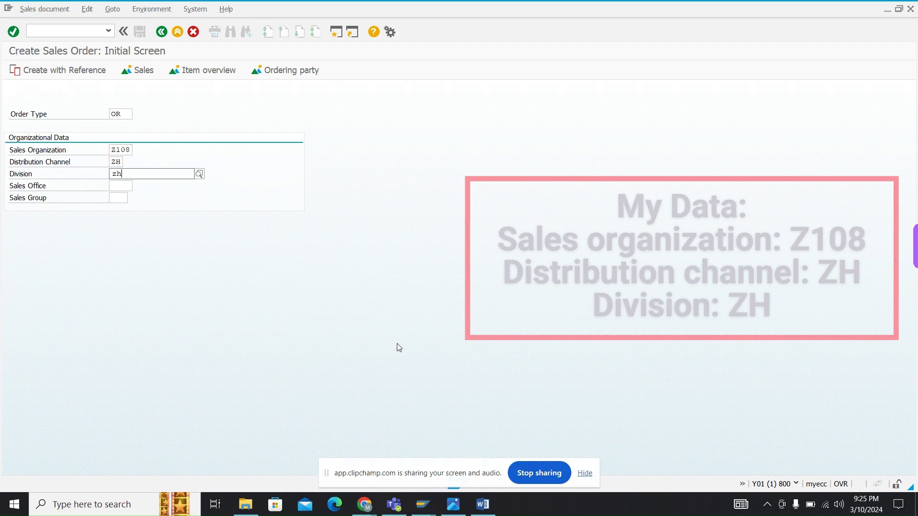
key(Return)
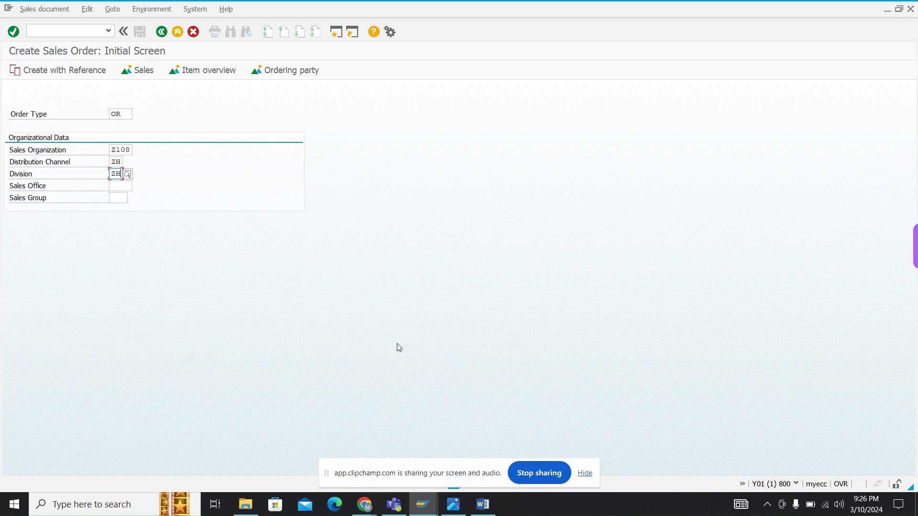
key(Return)
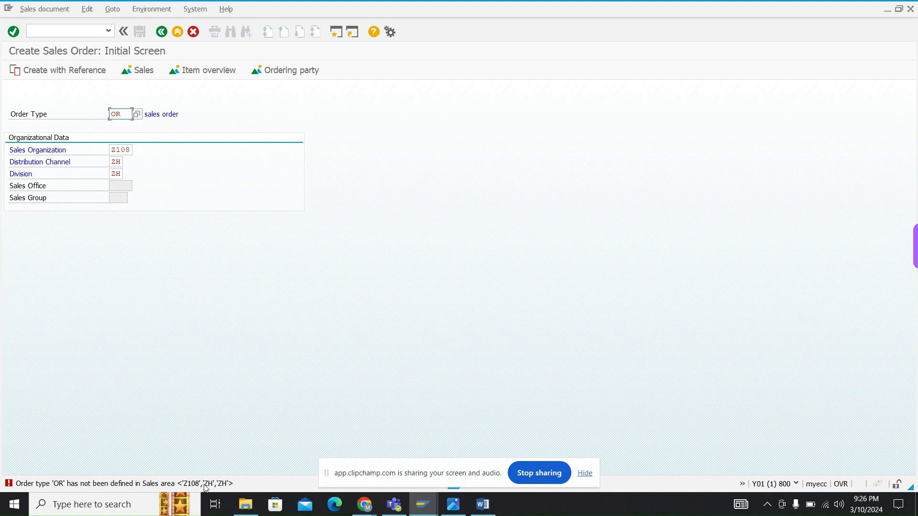
Examine the error message's long text, technical information and message number, closing the help windows when done
double_click(184, 483)
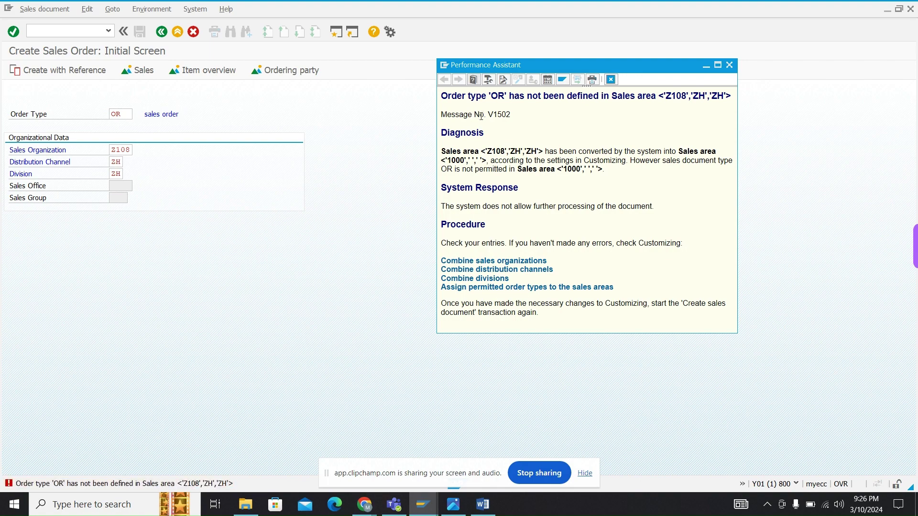
click(489, 81)
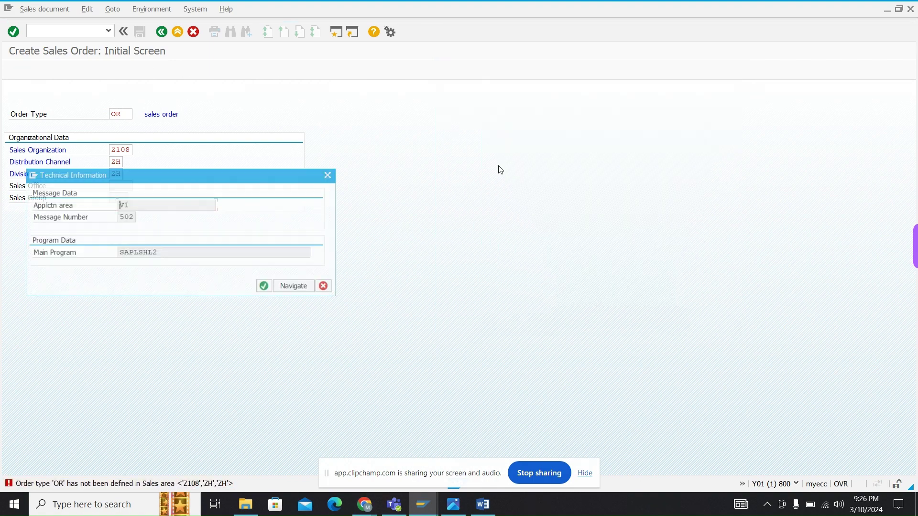
click(329, 174)
drag(519, 118, 484, 119)
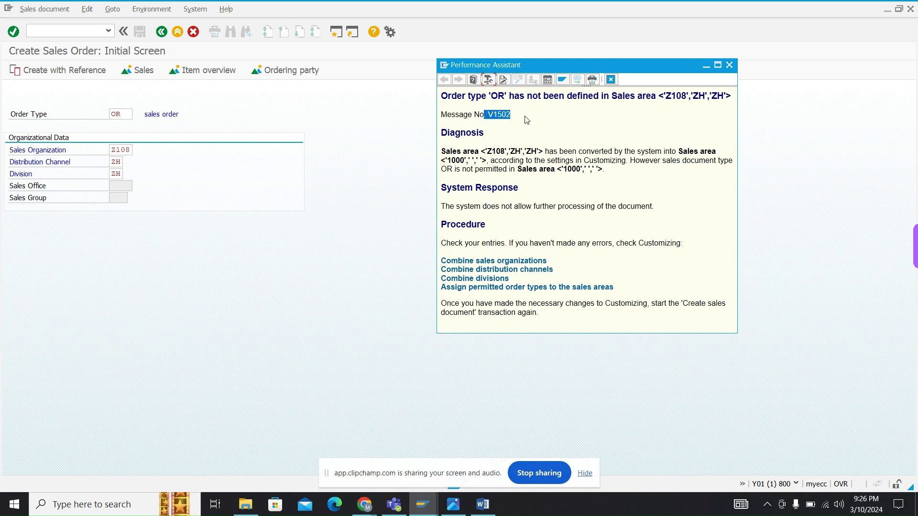
click(610, 80)
Leave the order for the customizing transaction with /nspro and open the SAP Reference IMG
click(88, 30)
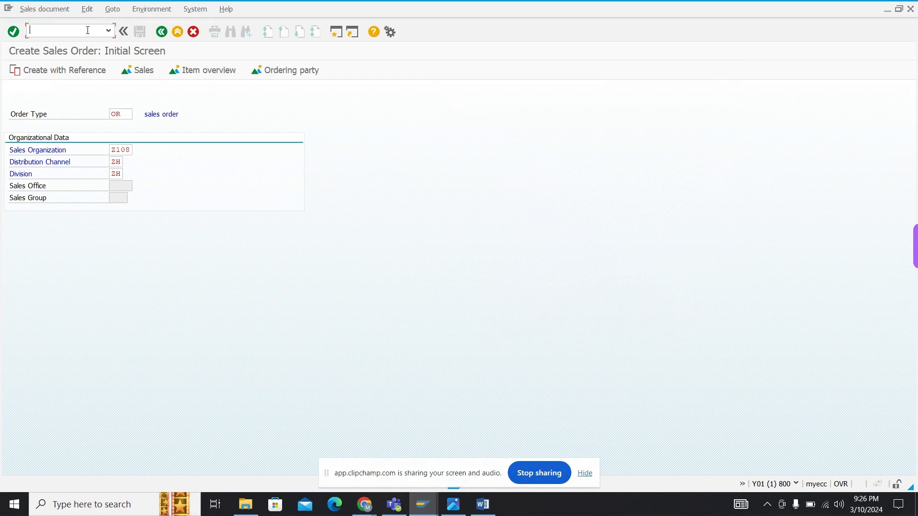
text(/nspro)
key(Return)
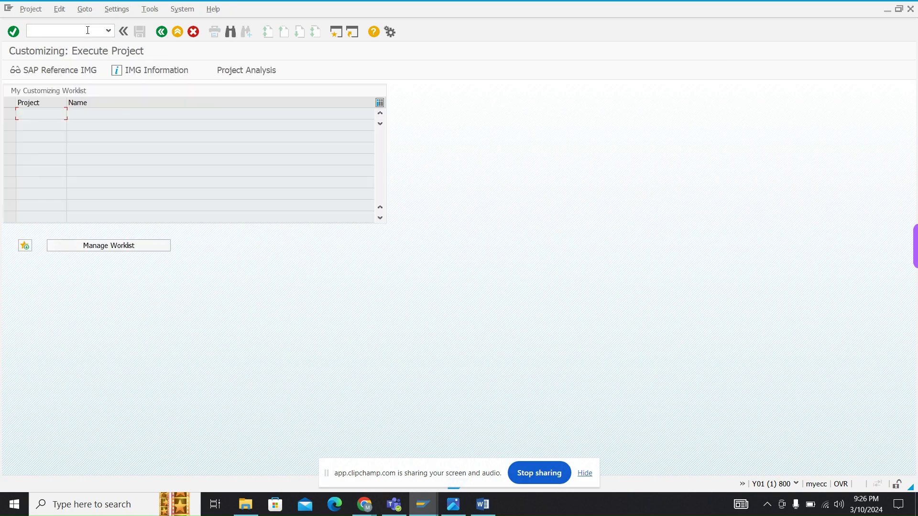
click(56, 75)
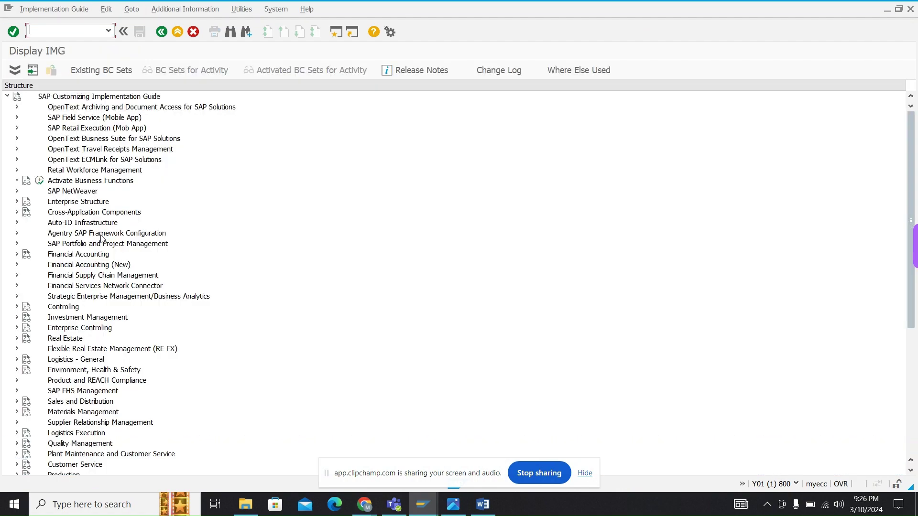
Expand the Sales and Distribution node in the implementation guide structure
click(101, 236)
key(Down)
key(Down)
key(Down)
key(Down)
key(Down)
key(Down)
key(Down)
key(Down)
key(Down)
key(Down)
key(Down)
key(Down)
key(Down)
key(Down)
key(Down)
key(Down)
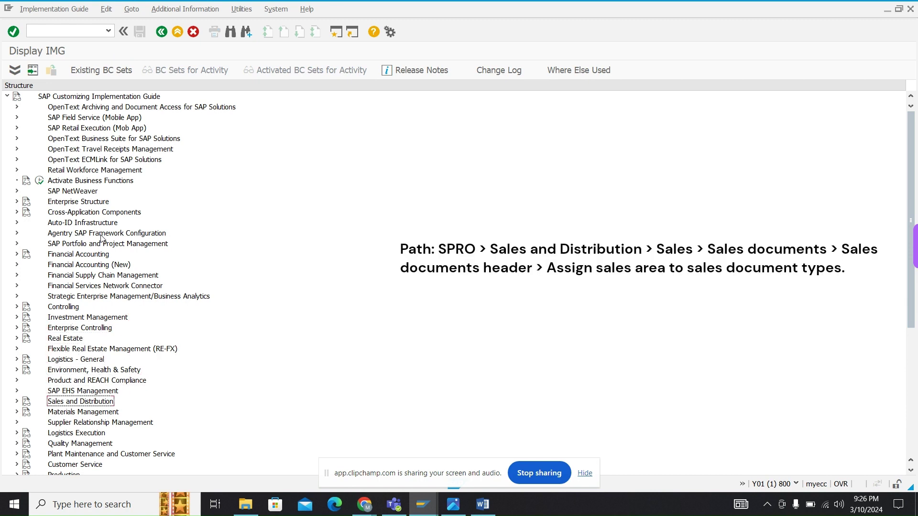
key(Right)
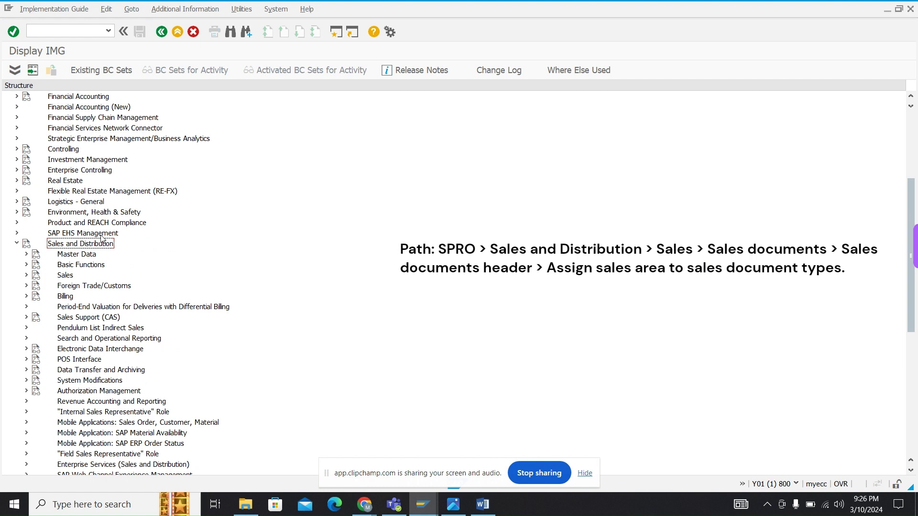
Expand Sales and its Sales Documents node, reaching the Sales Document Header entry
key(Down)
key(Down)
key(Down)
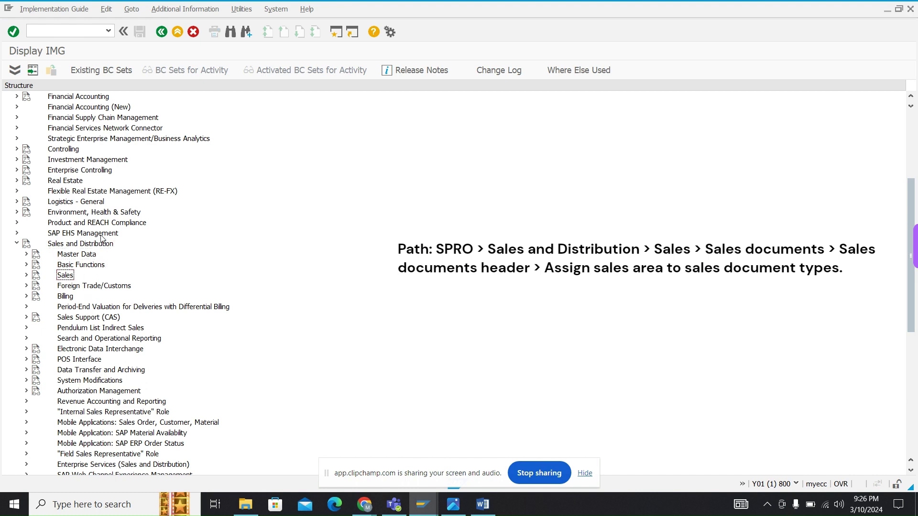
key(Right)
key(Down)
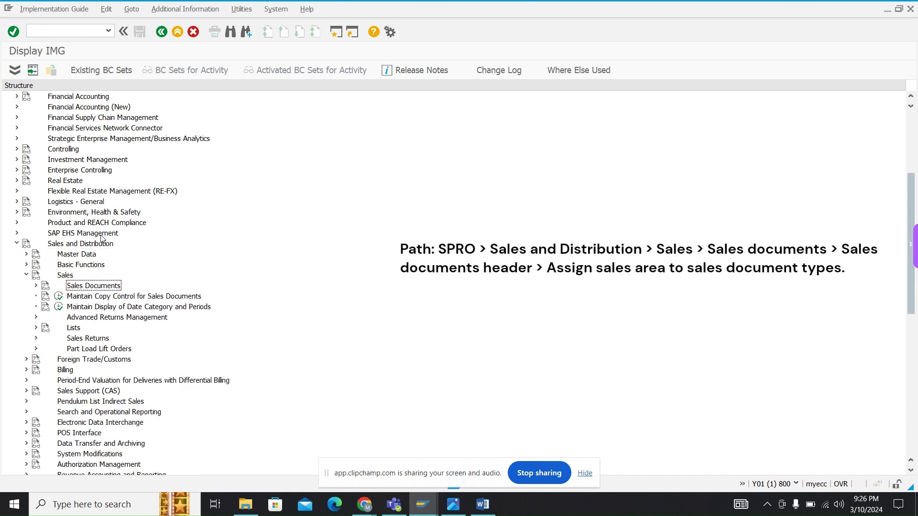
key(Right)
key(Down)
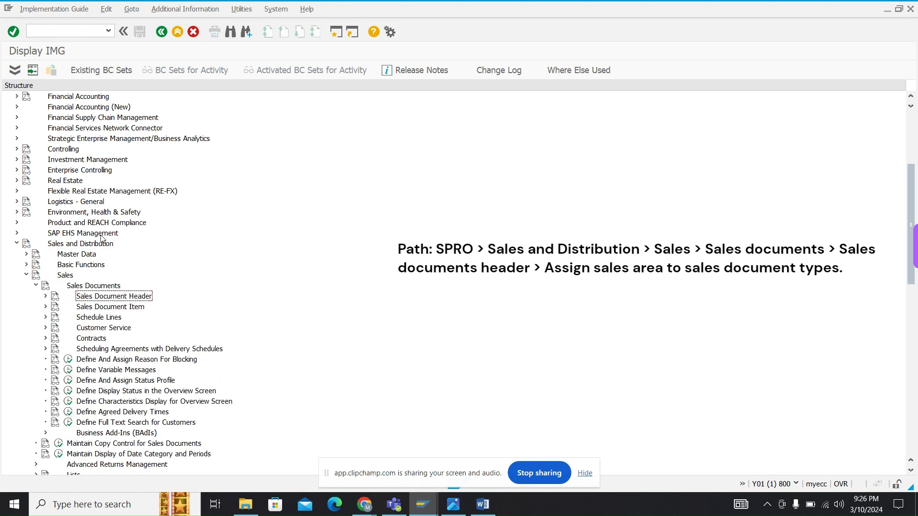
Expand Sales Document Header and execute the activity Assign Sales Area To Sales Document Types
key(Right)
key(Down)
key(Down)
key(Down)
key(Down)
key(Down)
key(Down)
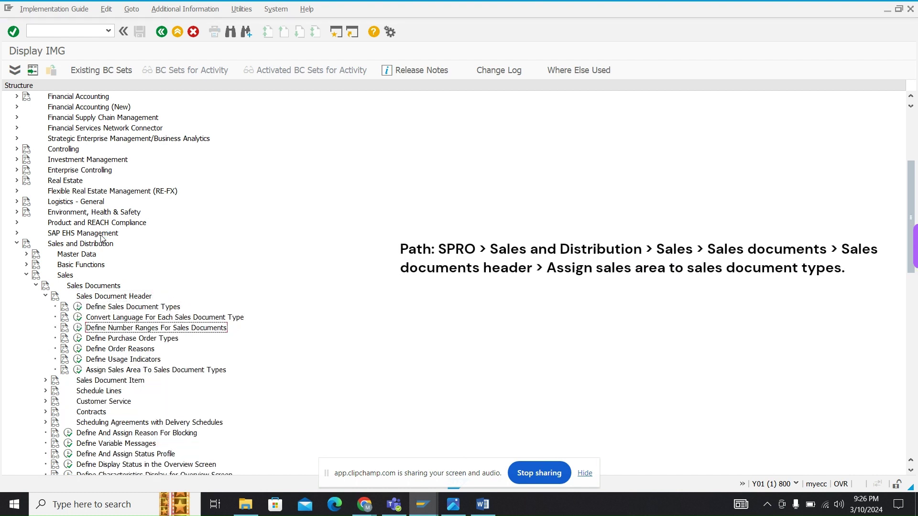
key(Down)
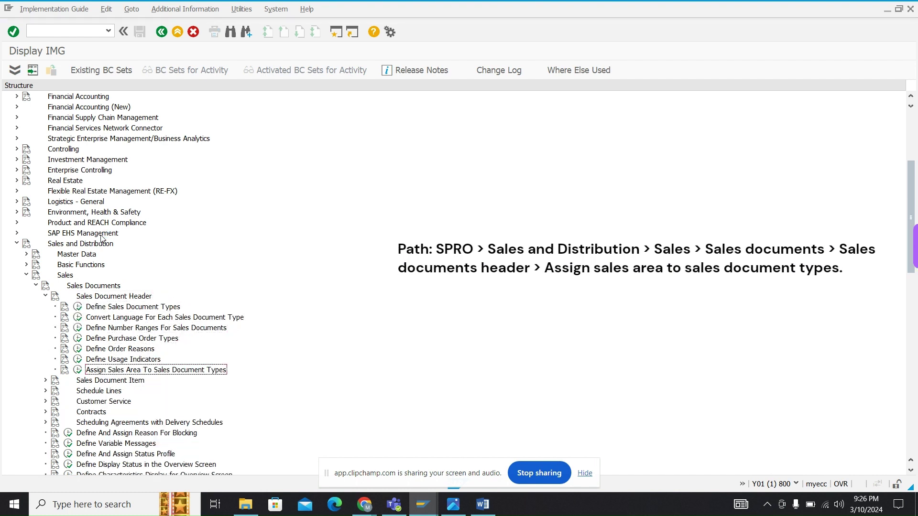
key(Left)
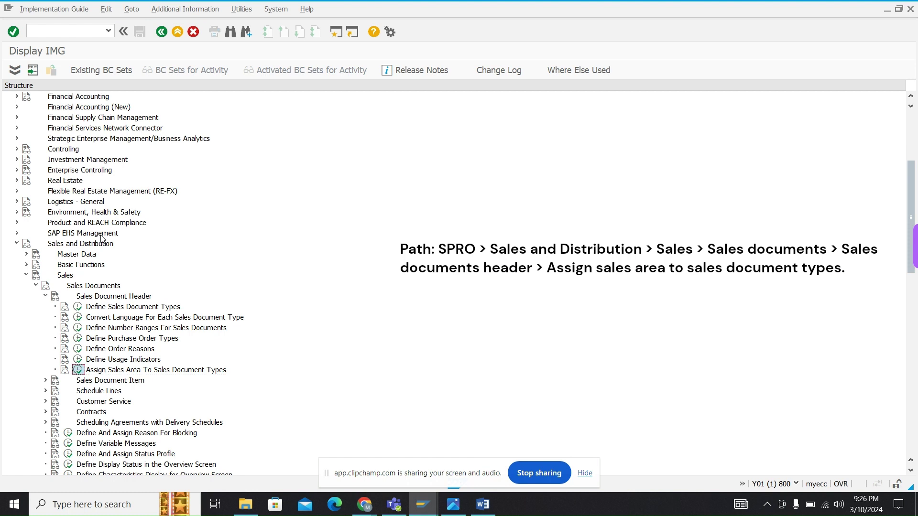
key(Return)
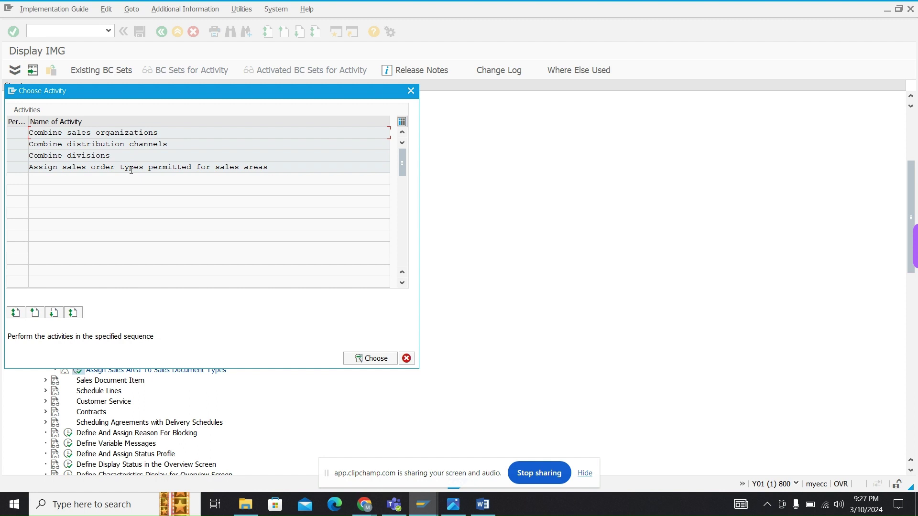
Open the Combine sales organizations activity and position the list at sales organization Z108
double_click(136, 133)
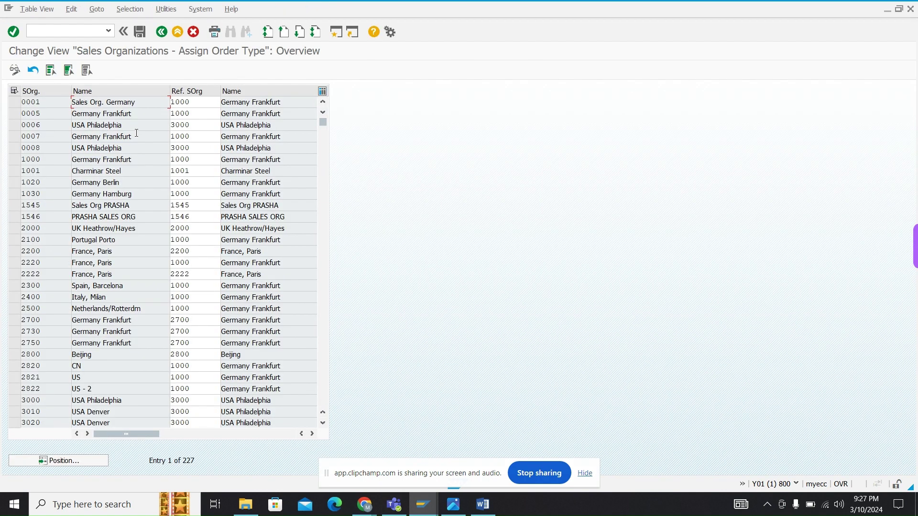
click(97, 460)
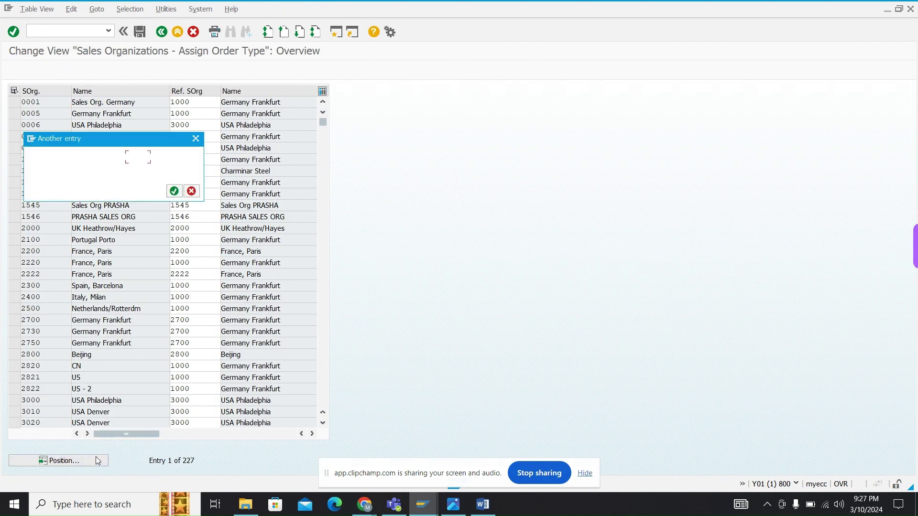
text(z)
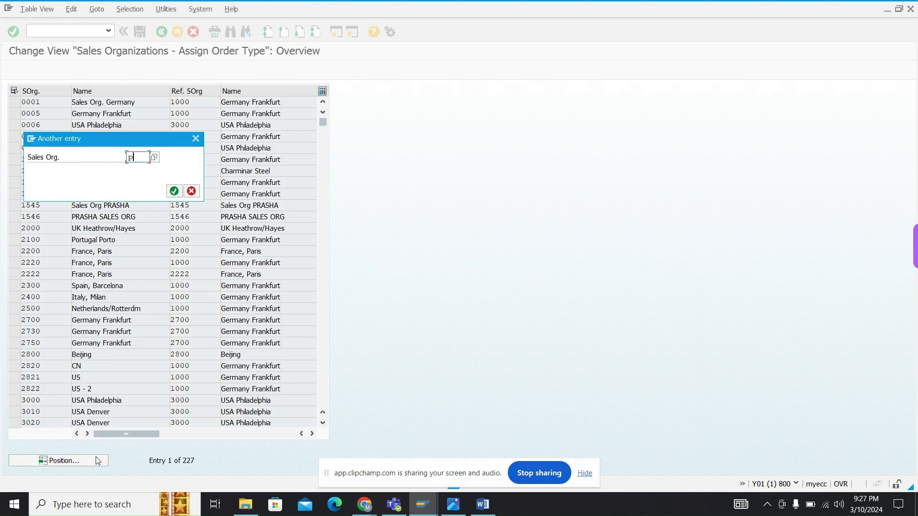
text(105)
key(Return)
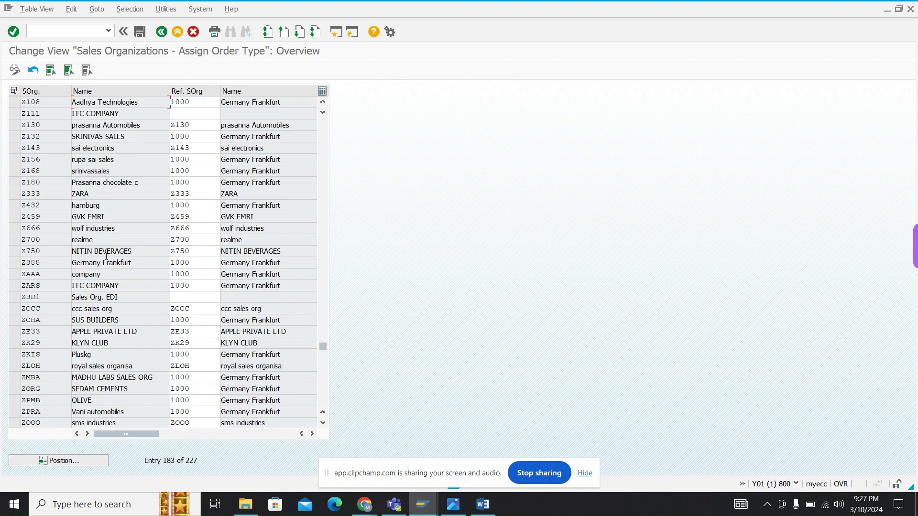
Set the reference sales organization of Z108 to Z108 and accept the entry
click(199, 100)
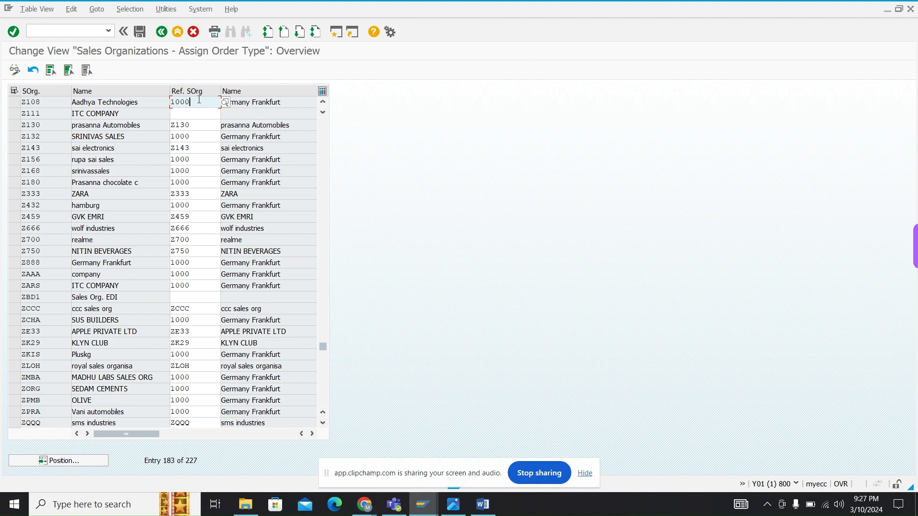
key(BackSpace)
key(BackSpace)
key(BackSpace)
key(BackSpace)
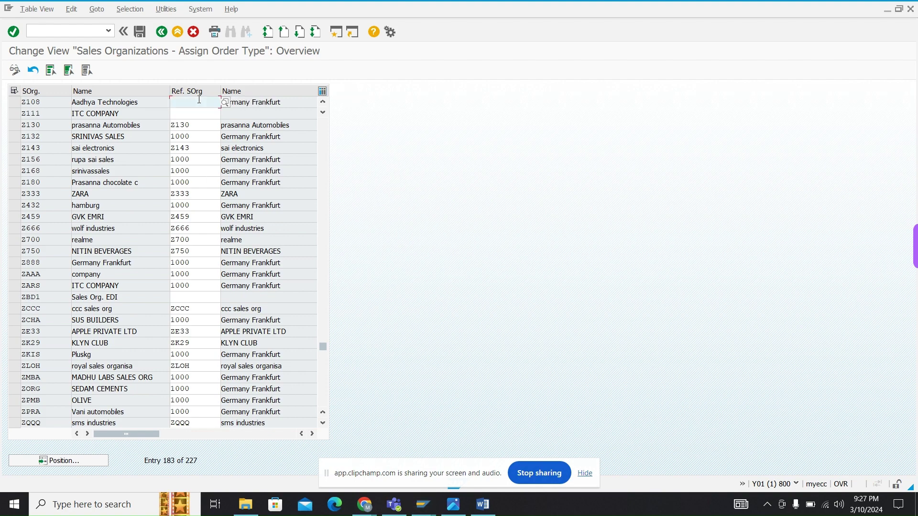
text(z108)
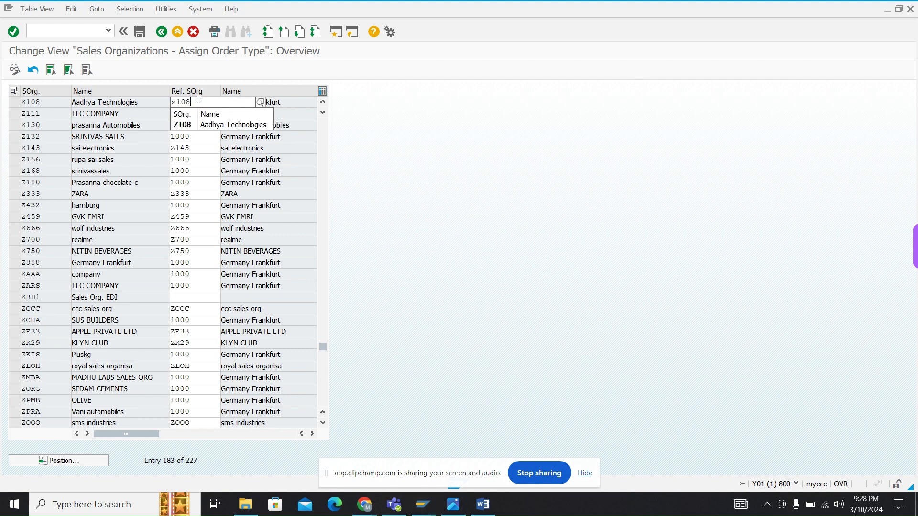
key(Down)
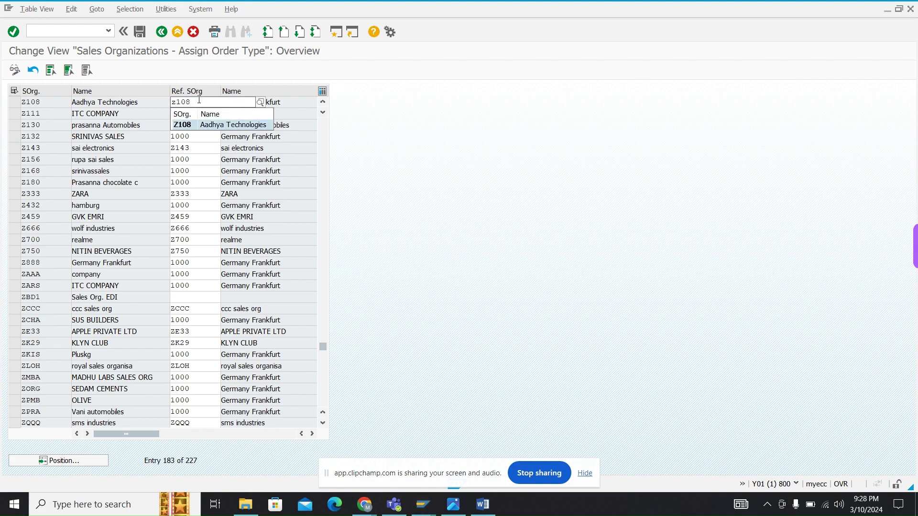
key(Return)
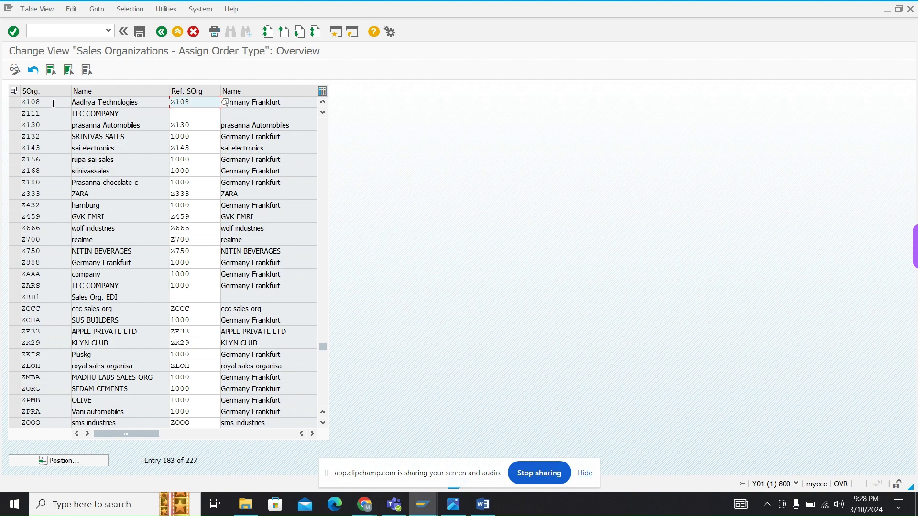
key(Return)
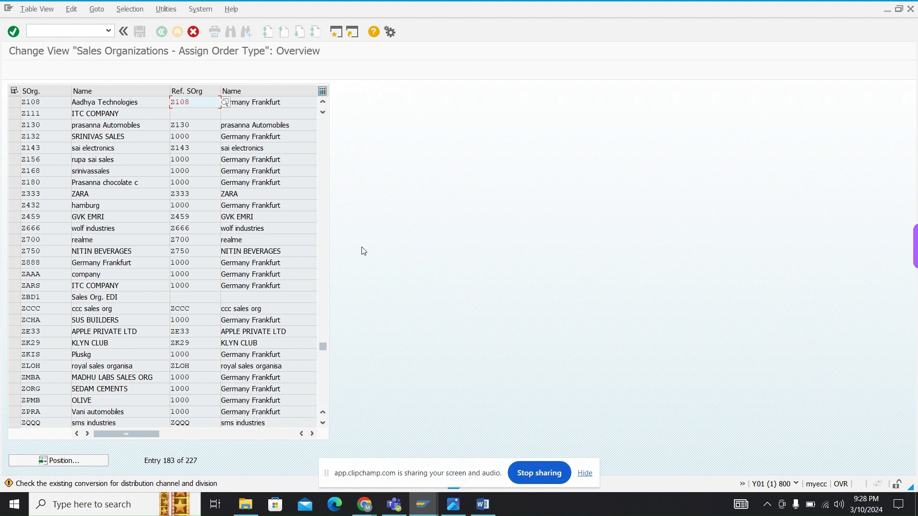
key(Return)
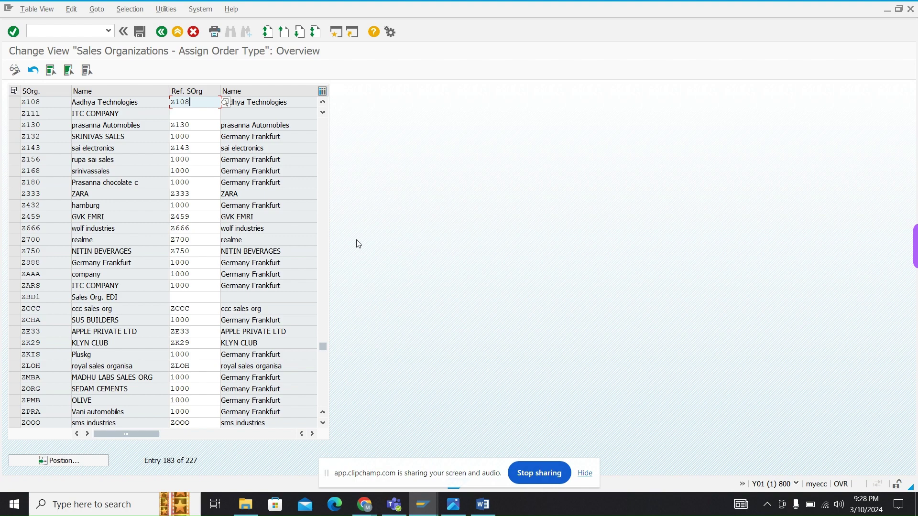
Save the sales organization assignment under the proposed customizing request and return to the activity selection
click(139, 33)
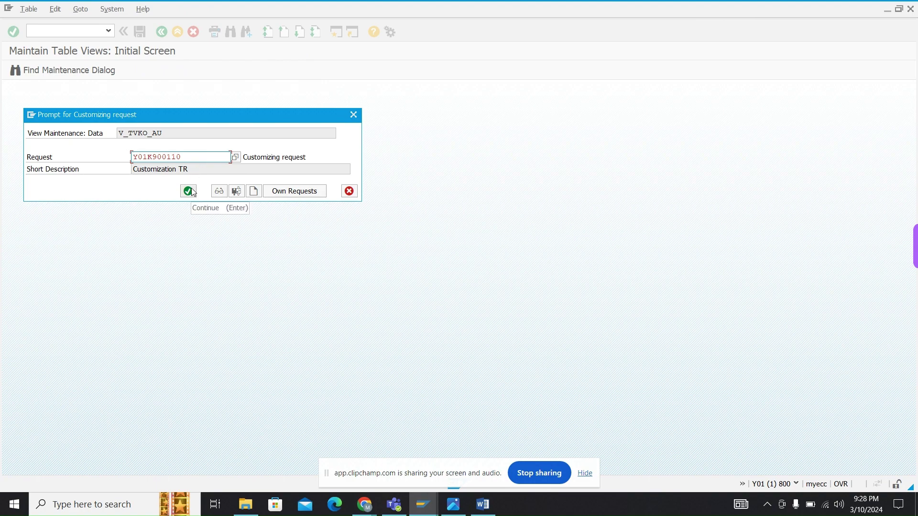
click(189, 191)
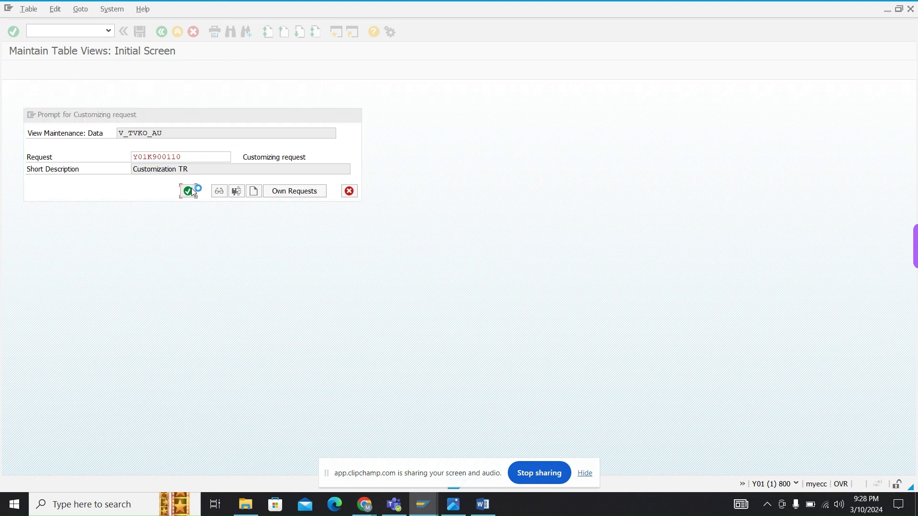
click(162, 32)
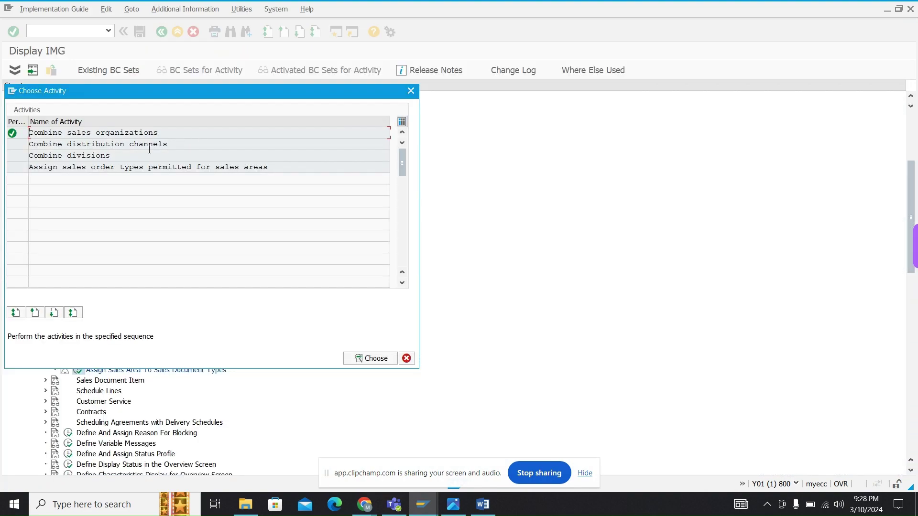
Open the Combine distribution channels activity and position the list at sales organization Z108, distribution channel ZH
double_click(150, 145)
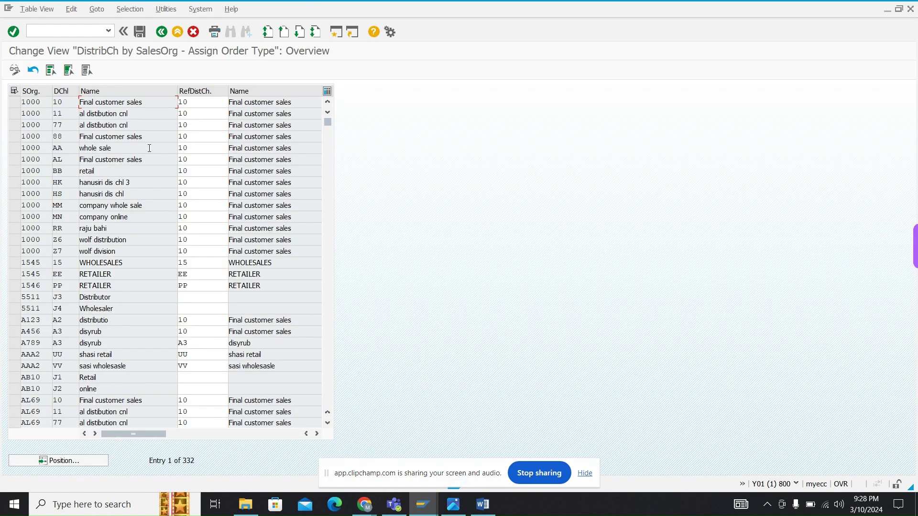
click(78, 462)
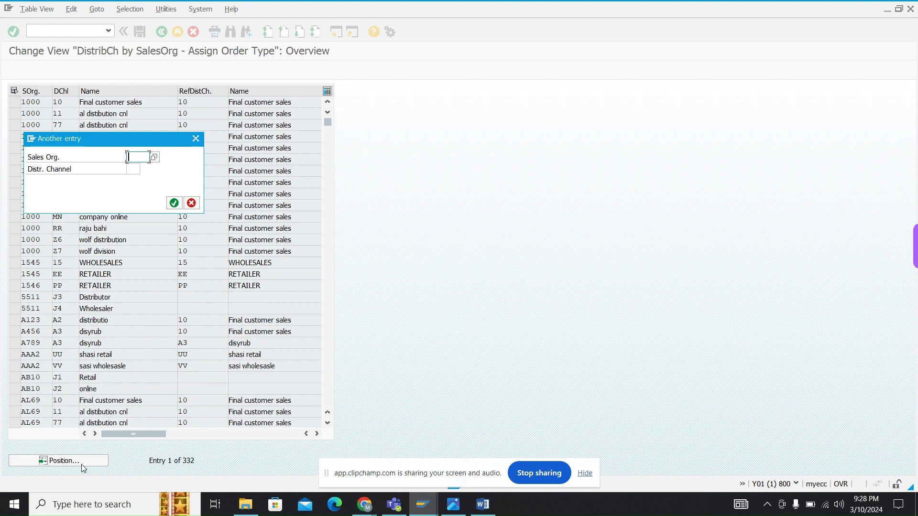
text(z108)
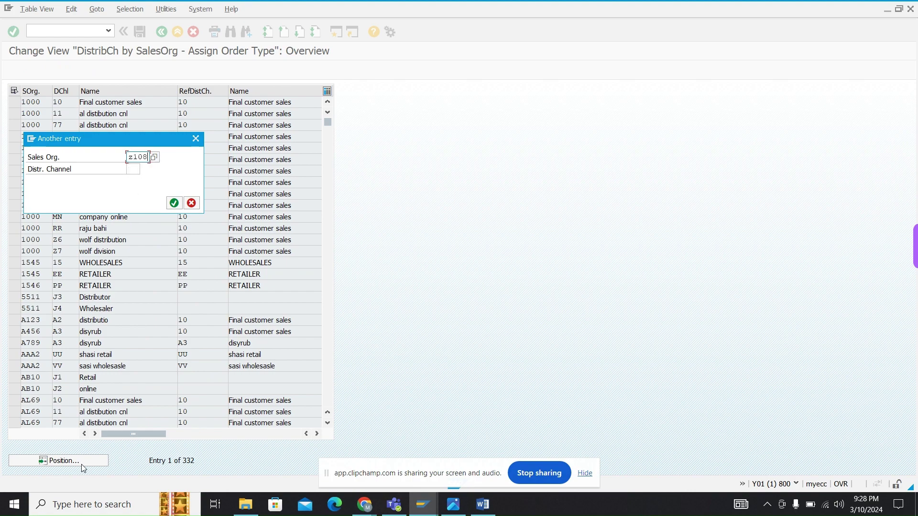
key(Tab)
text(z8)
key(Return)
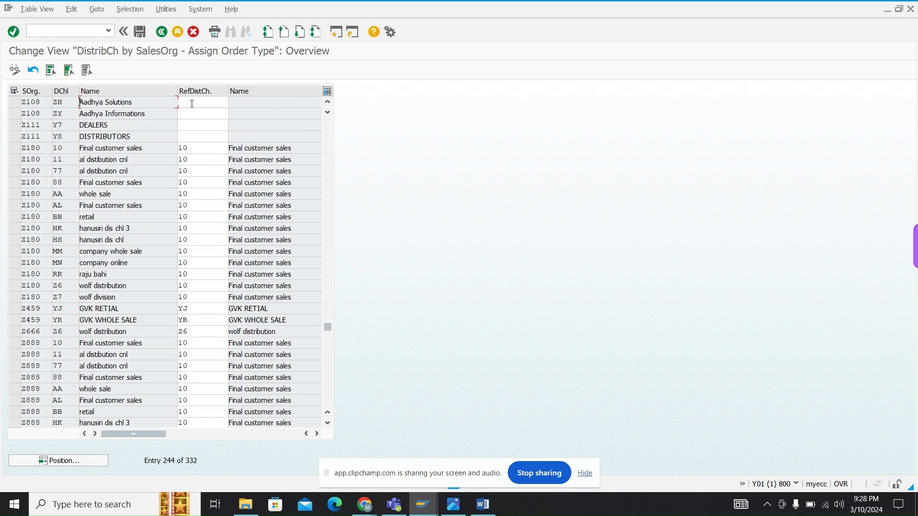
Set the reference distribution channels of Z108 to ZH for channel ZH and ZY for channel ZY
click(192, 103)
text(zh)
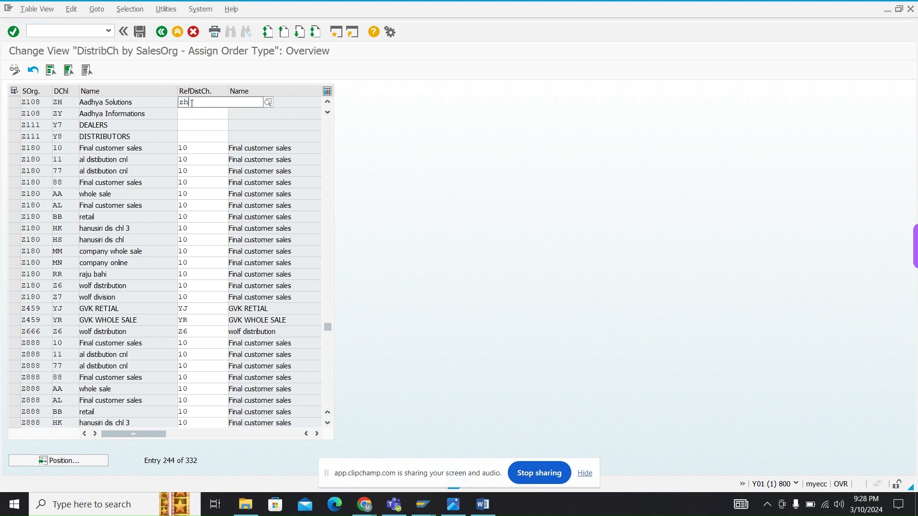
key(Down)
key(Return)
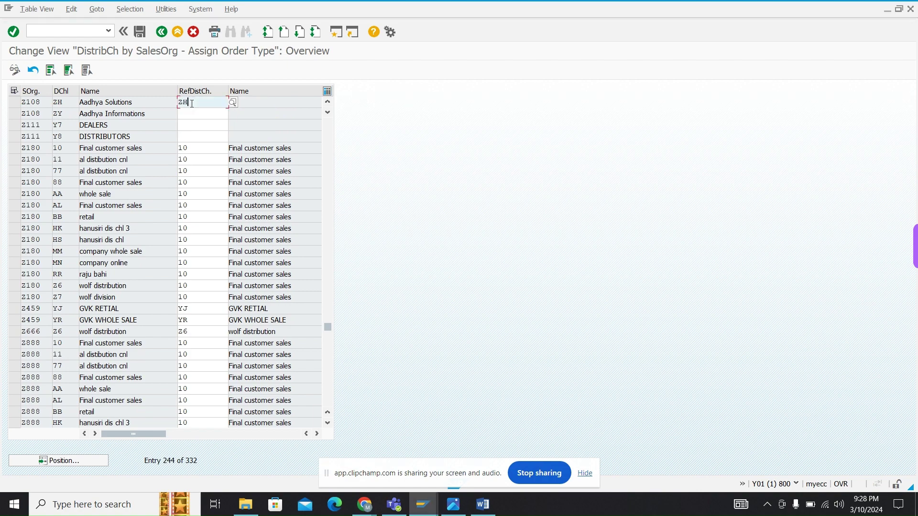
key(Down)
text(zy)
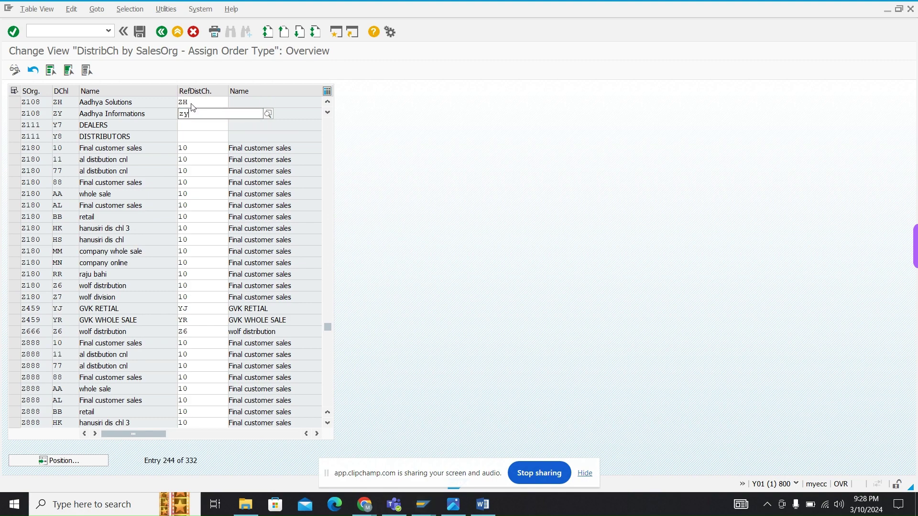
key(Down)
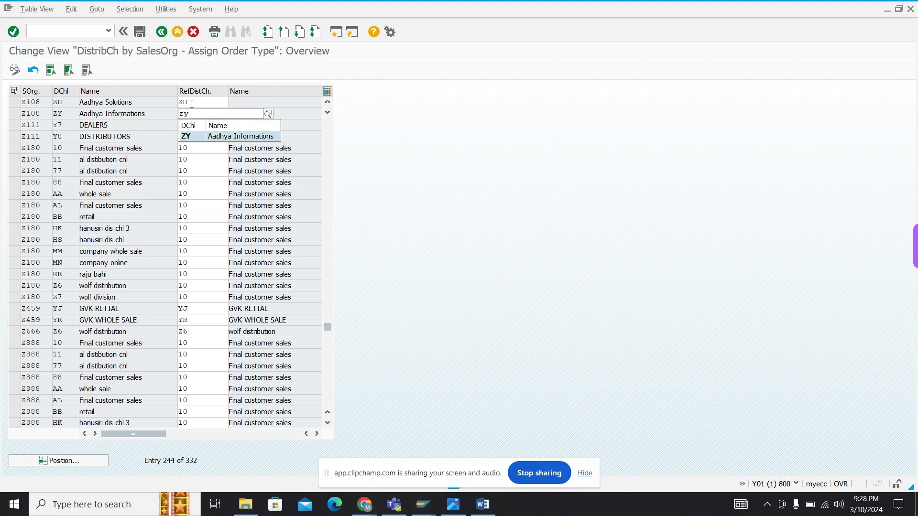
key(Return)
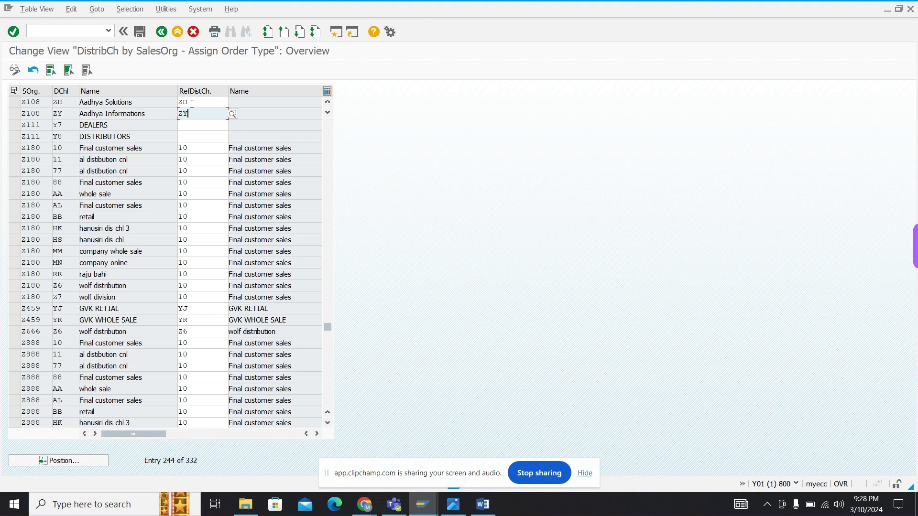
key(Return)
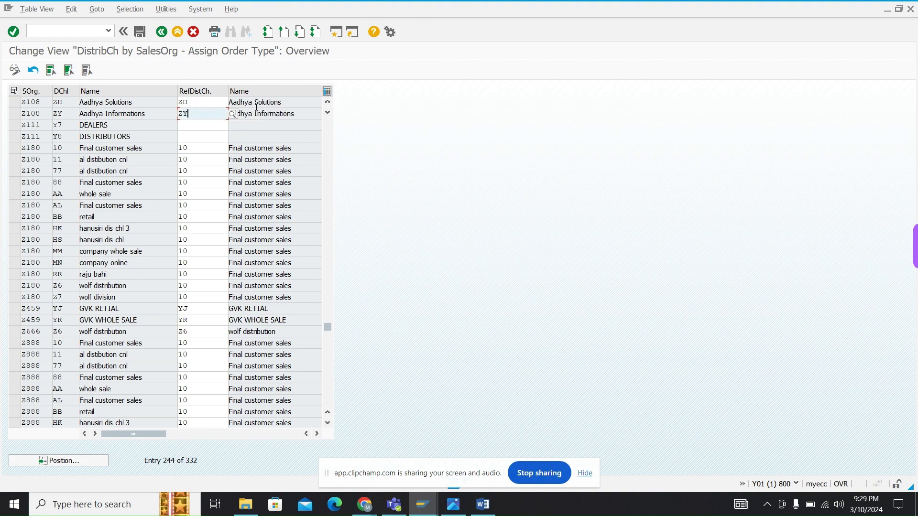
Save the distribution channel assignments under the proposed customizing request and return to the activity selection
click(140, 35)
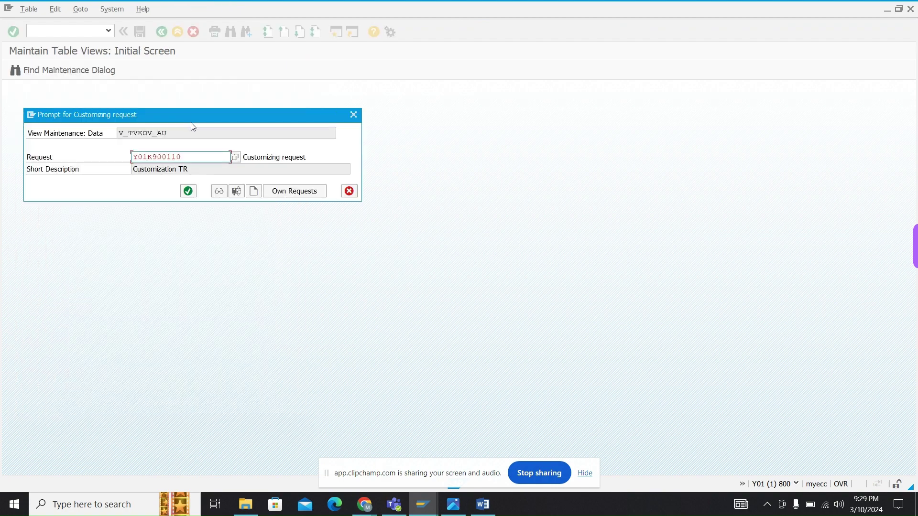
click(189, 192)
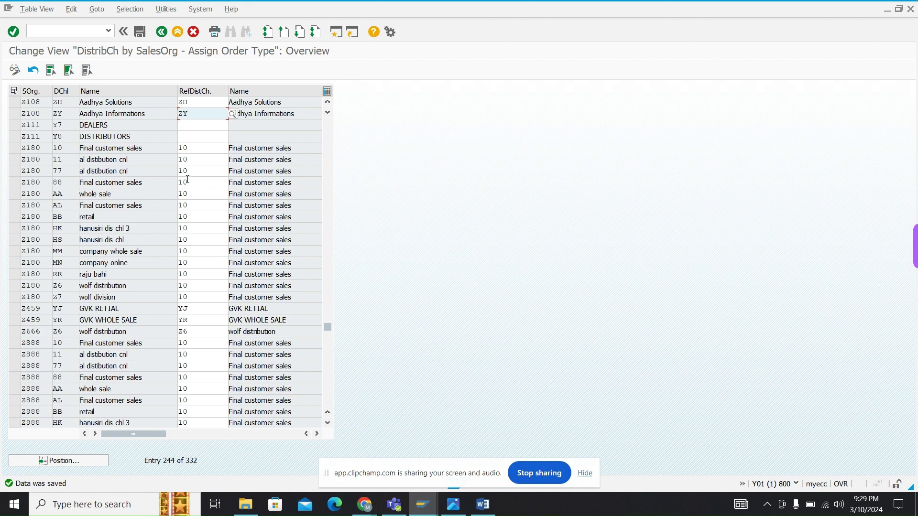
click(163, 31)
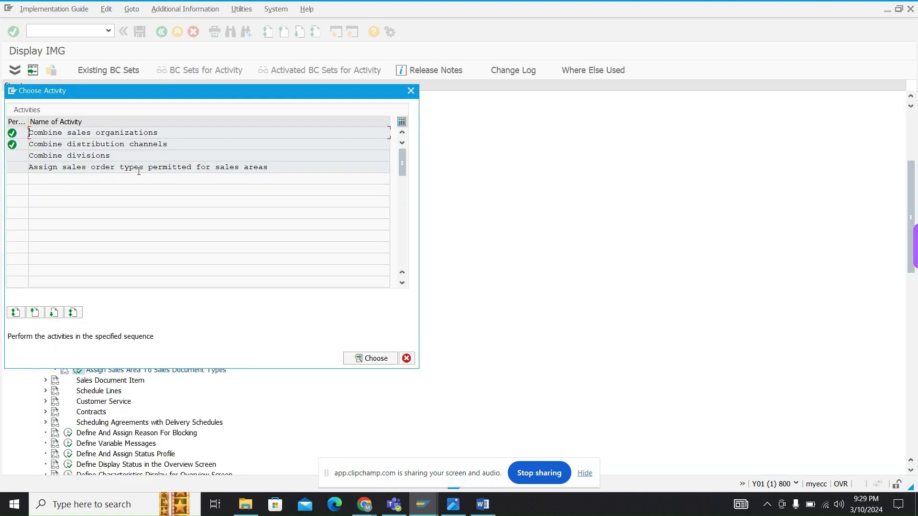
Open the Combine divisions activity and position the list at sales organization Z108, division ZH
double_click(138, 156)
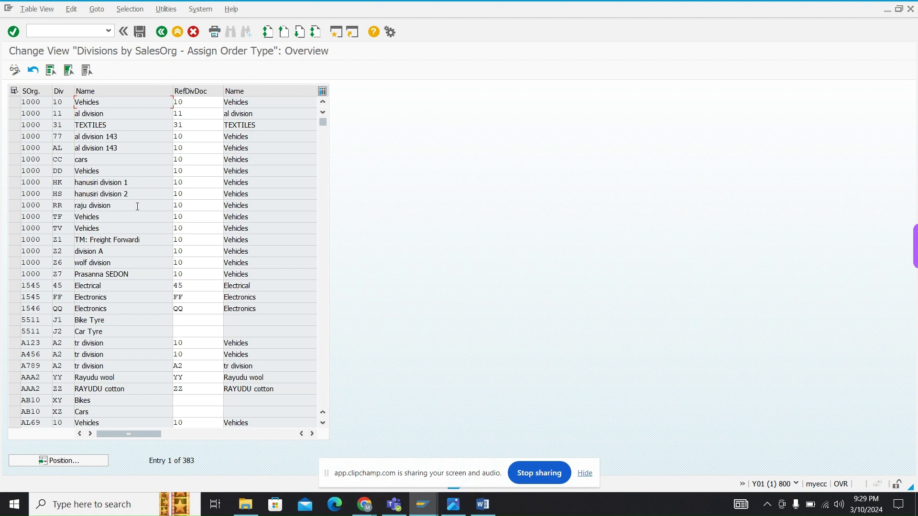
click(91, 460)
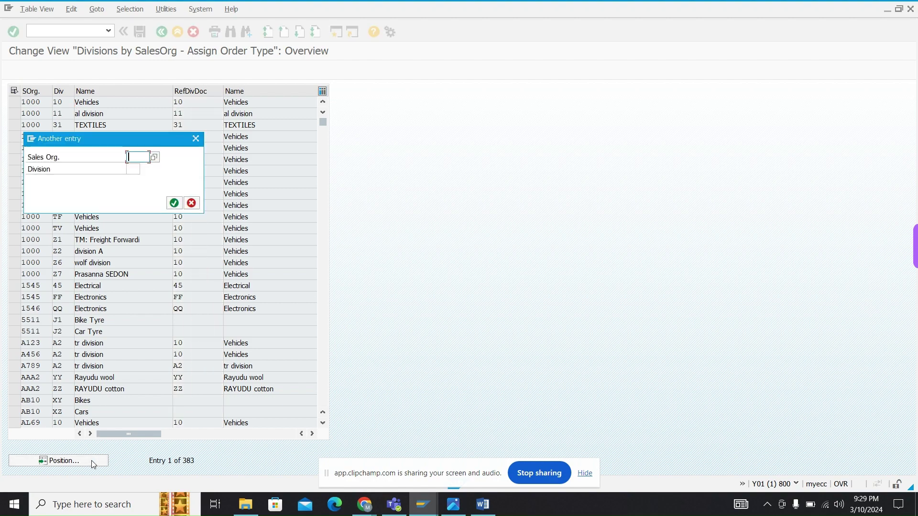
text(z108)
key(Tab)
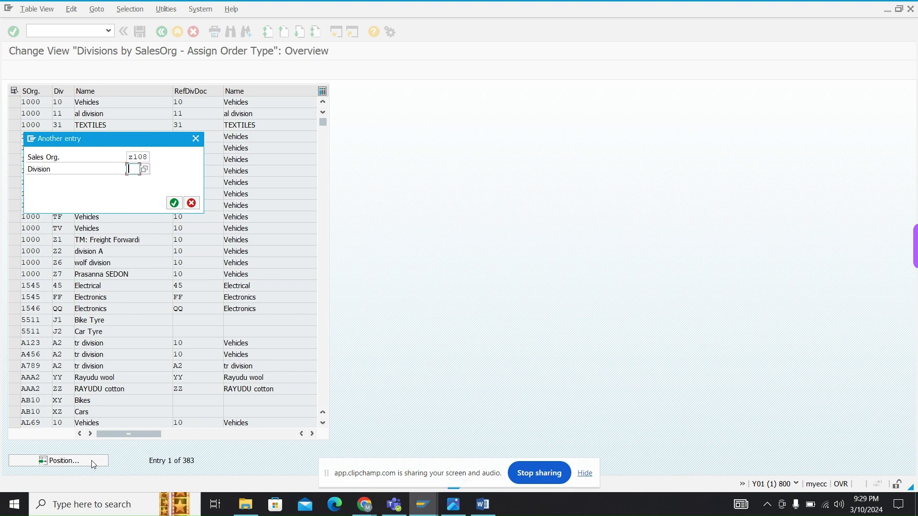
text(zh)
key(Return)
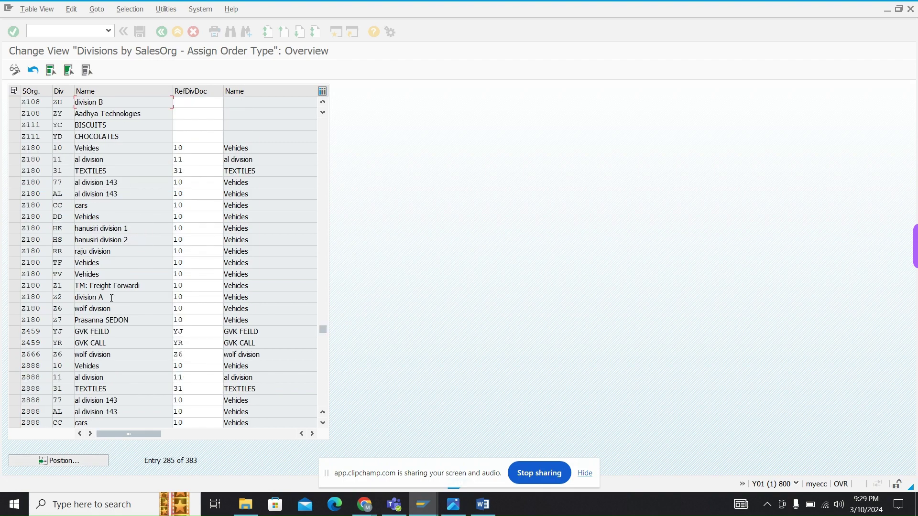
Set the reference divisions of Z108 to ZH for division ZH and ZY for division ZY, and save
click(186, 98)
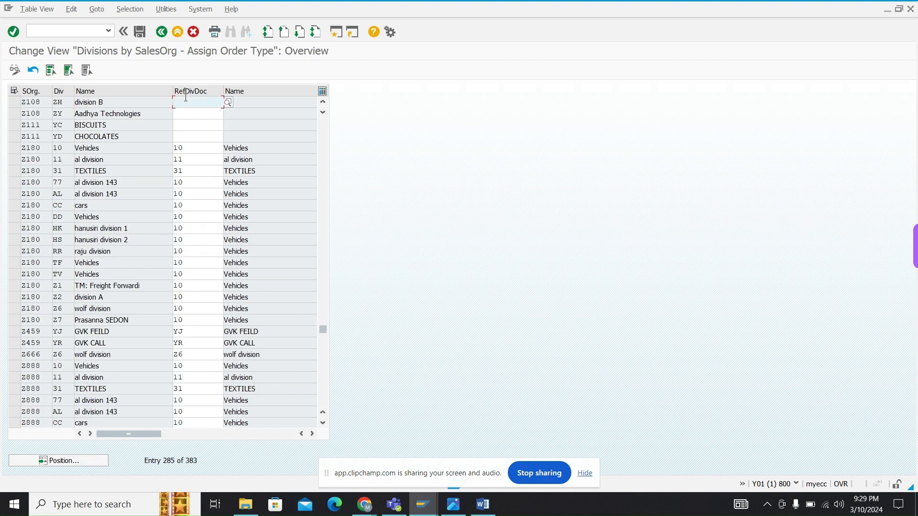
text(zh)
key(Down)
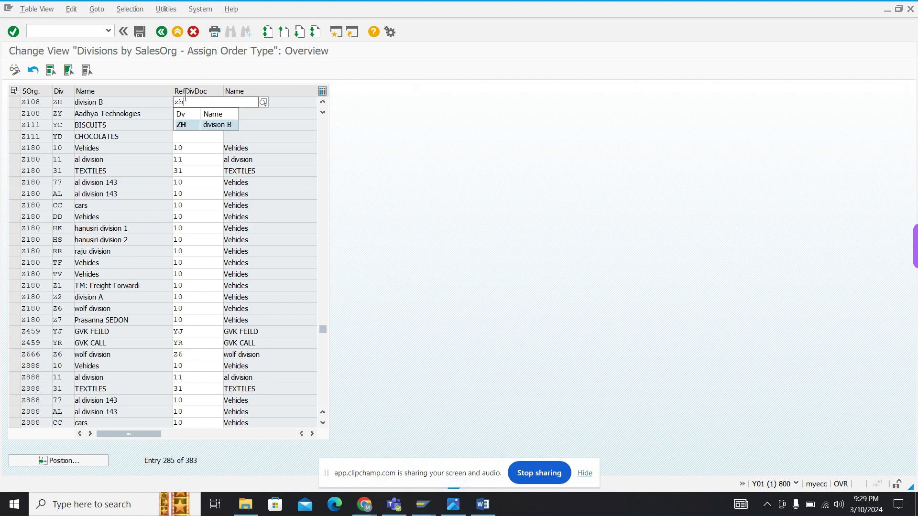
key(Return)
key(Down)
text(zy)
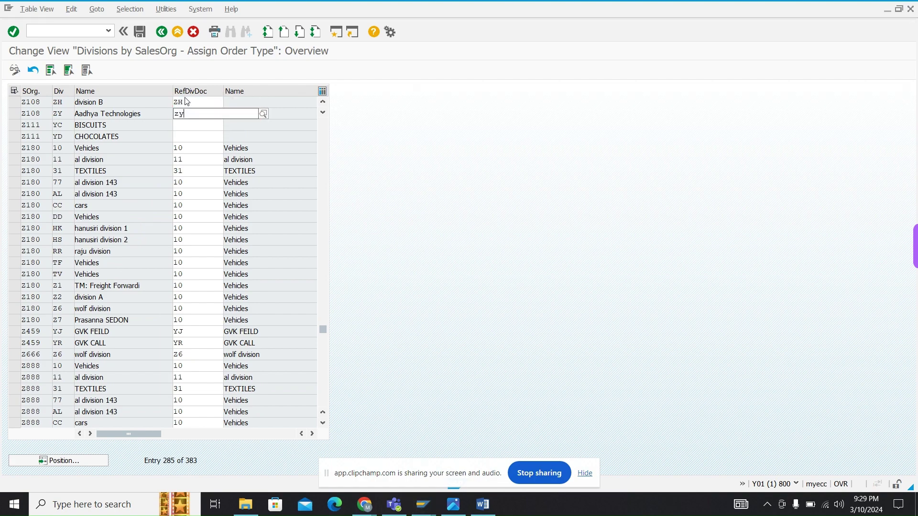
key(Down)
key(Return)
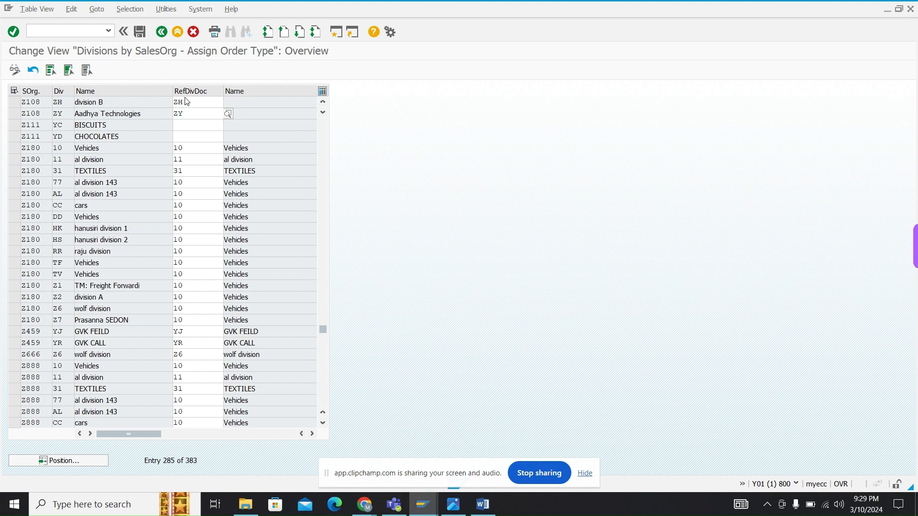
key(Return)
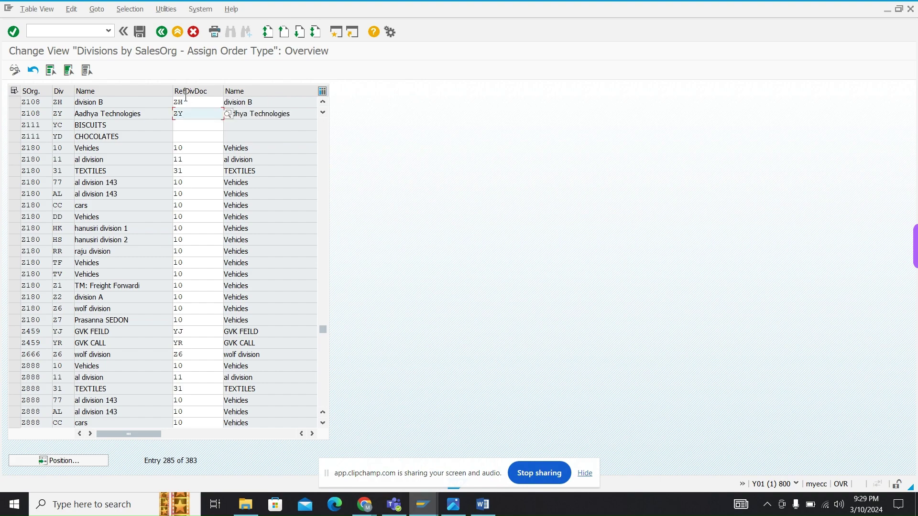
click(146, 32)
Try to clear the reference division of sales organization Z180, division 10
click(198, 149)
key(BackSpace)
key(BackSpace)
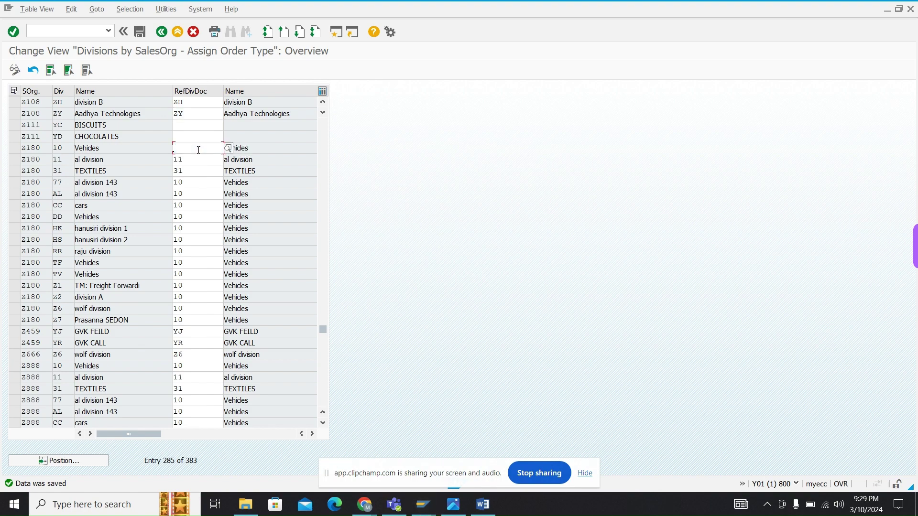
key(Return)
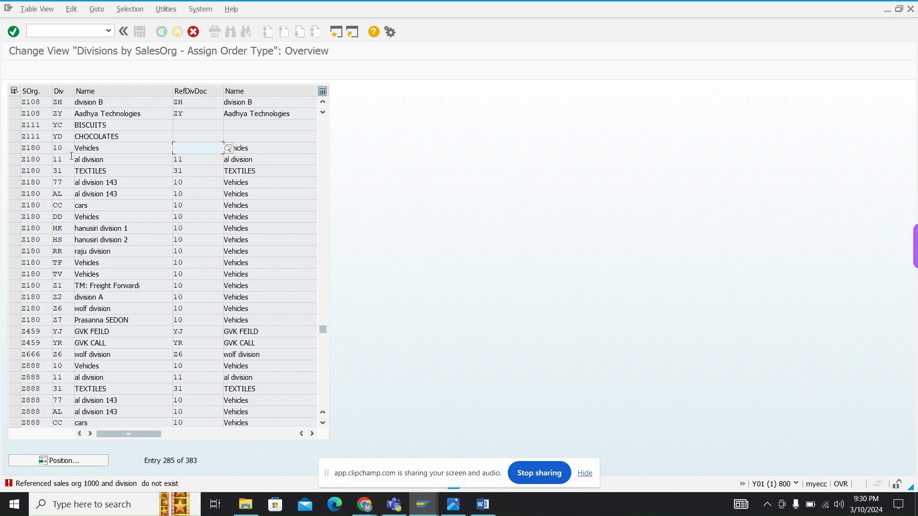
Enter 10 again as the reference division of sales organization Z180, division 10
drag(64, 151, 50, 149)
click(185, 148)
key(Insert)
text(10)
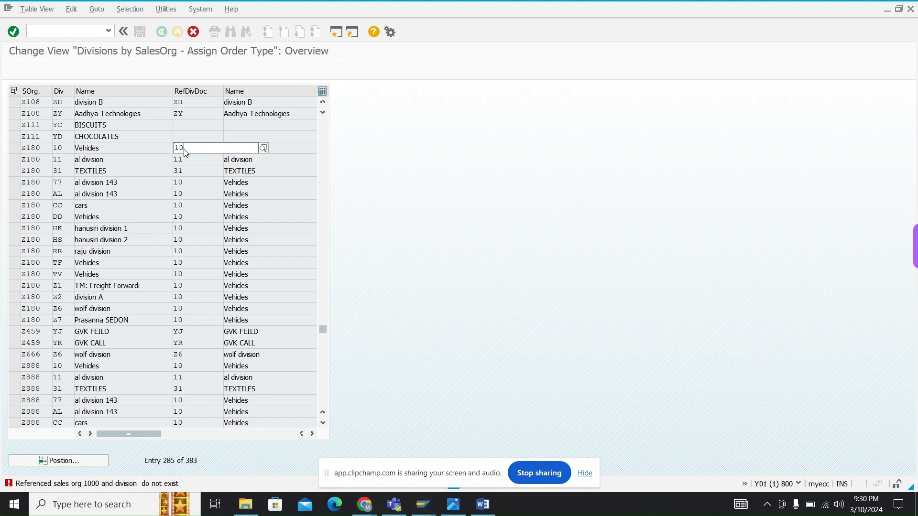
key(Return)
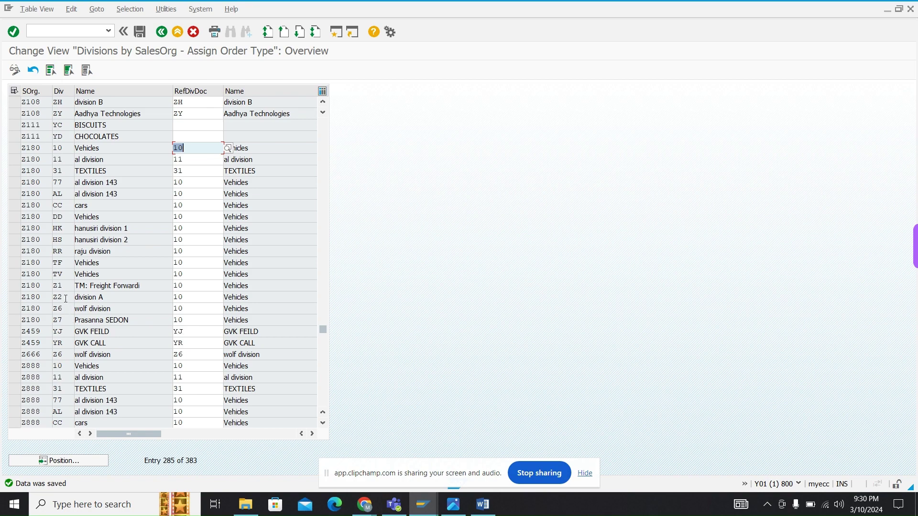
drag(66, 299, 54, 298)
drag(184, 299, 166, 304)
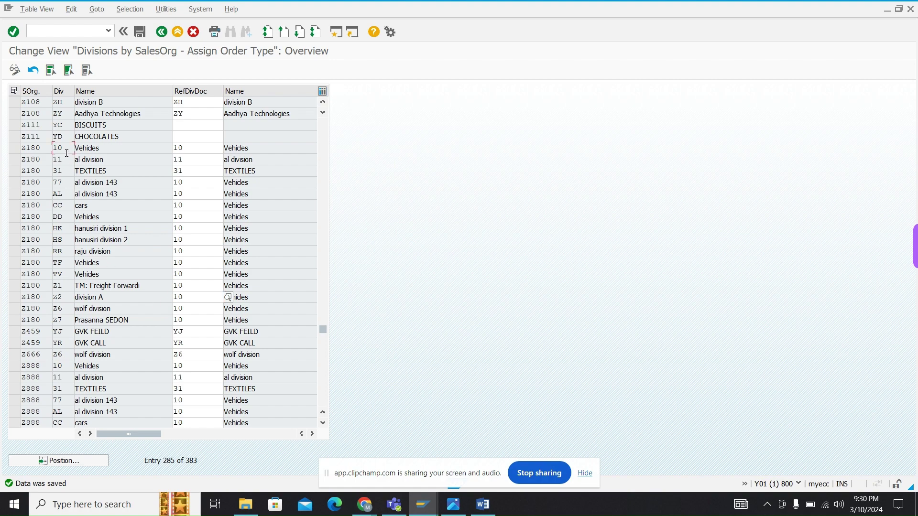
click(199, 148)
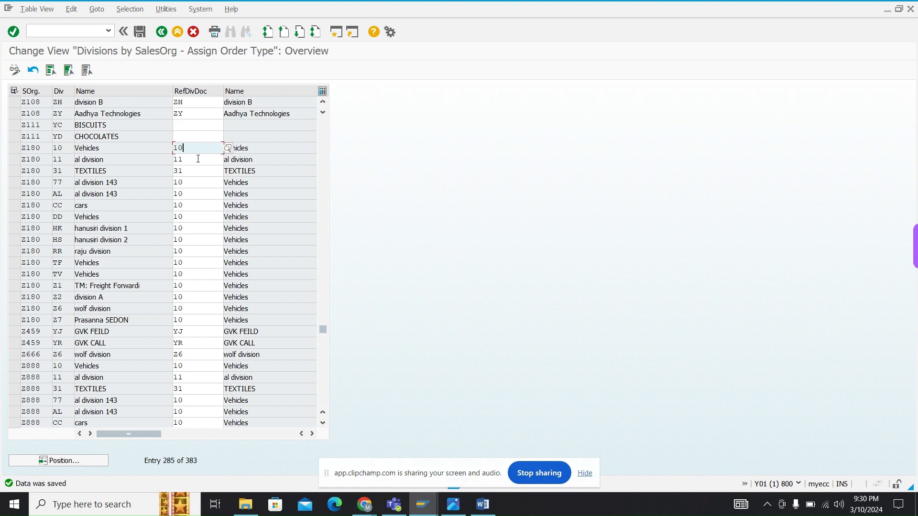
click(68, 332)
click(189, 330)
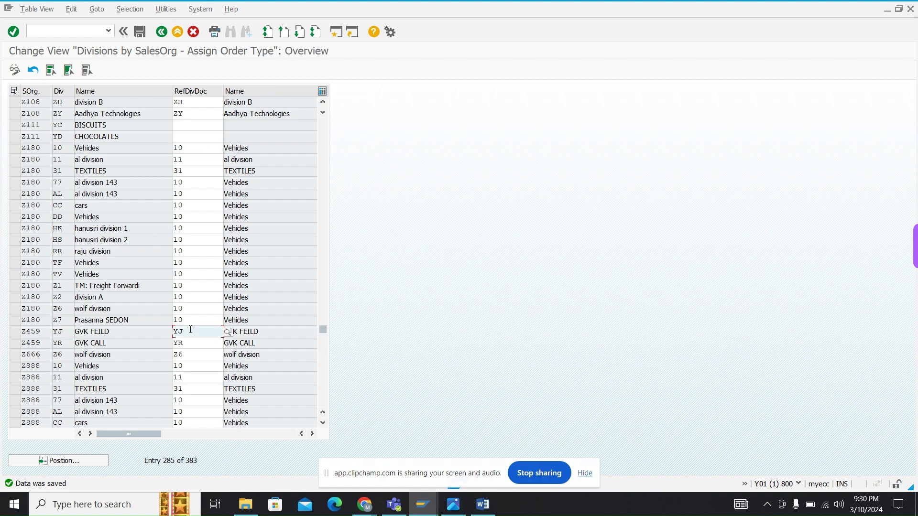
Set the reference division of sales organization Z180, division TF, to TF
click(187, 265)
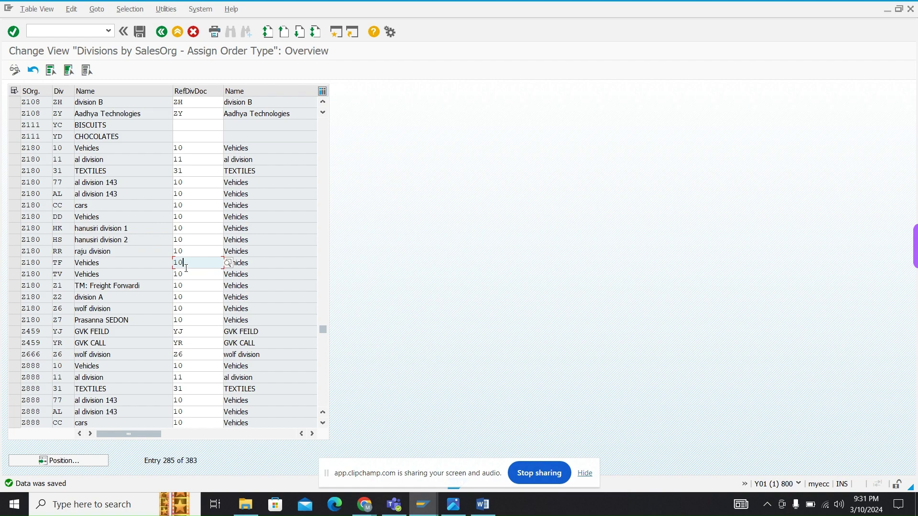
key(BackSpace)
key(BackSpace)
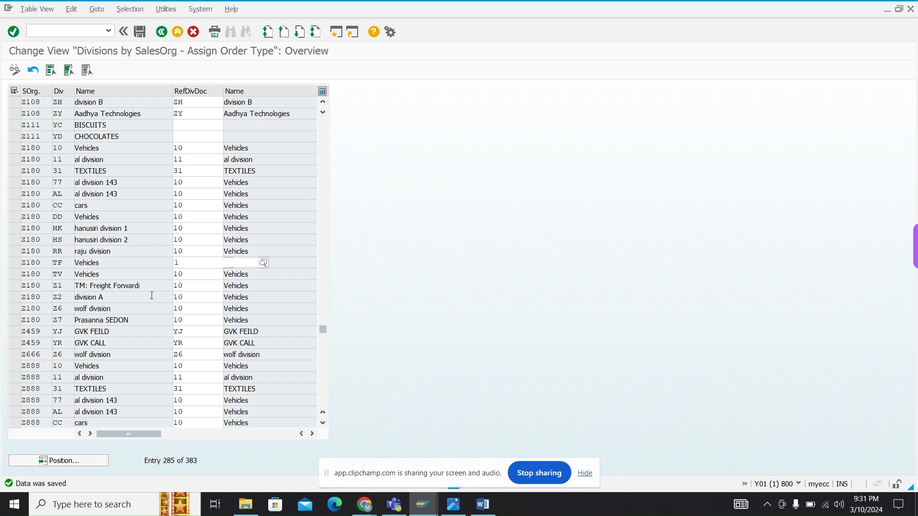
text(tf)
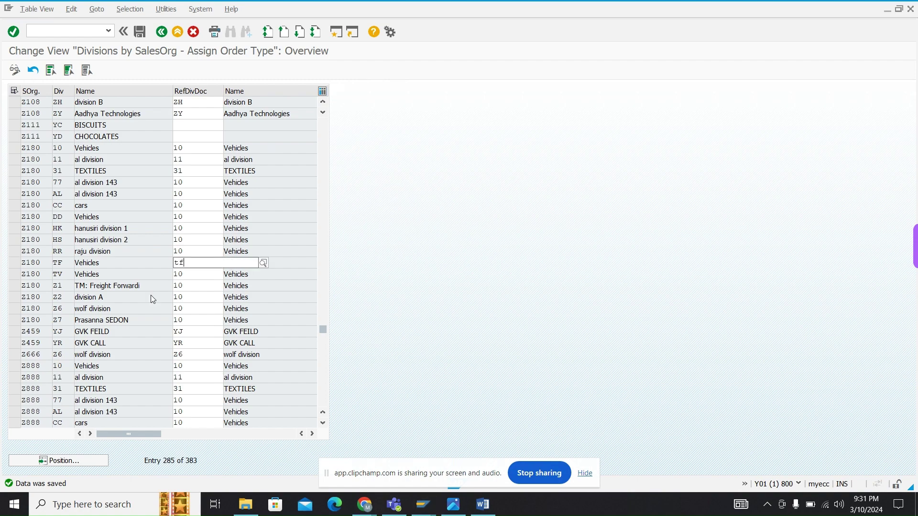
key(Return)
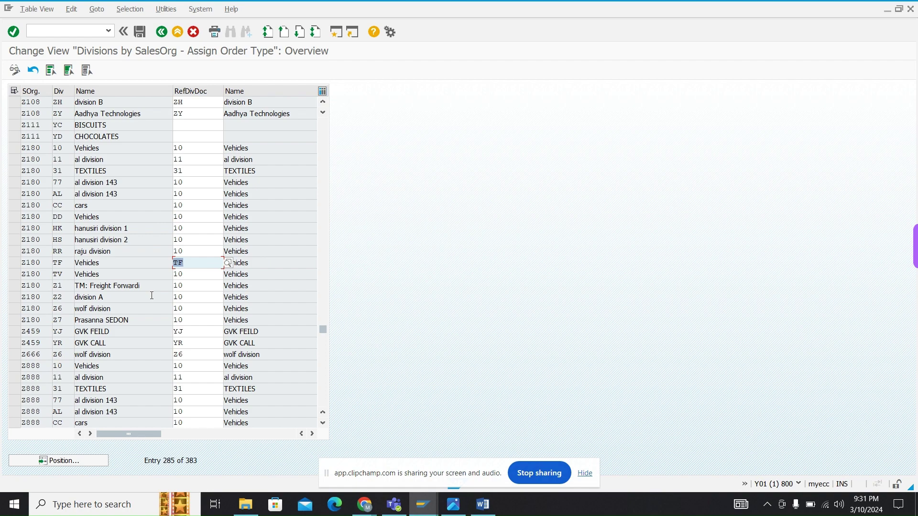
Restore 10 as the reference division of sales organization Z180, division TF
key(Insert)
key(BackSpace)
key(BackSpace)
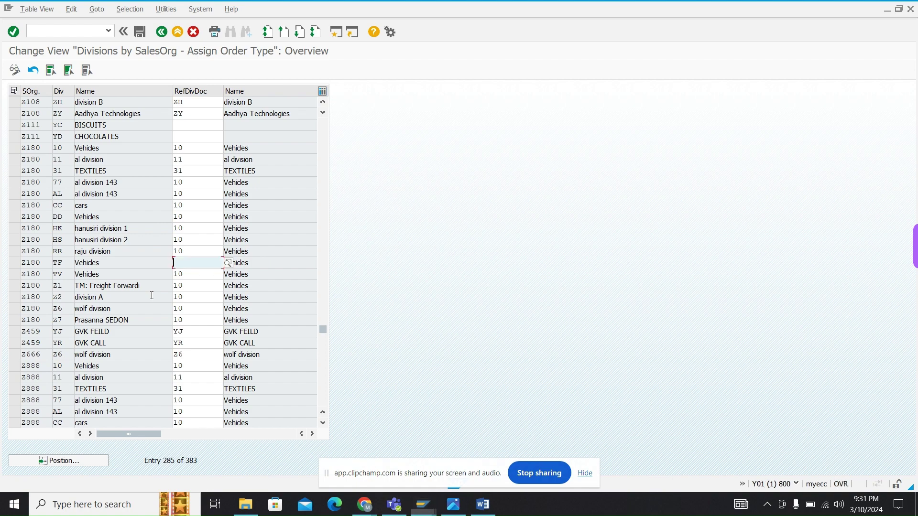
text(10)
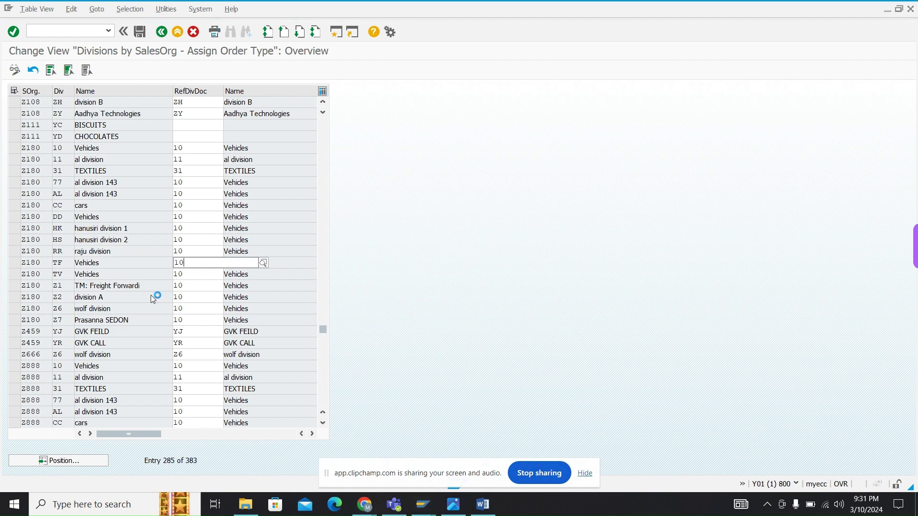
key(Return)
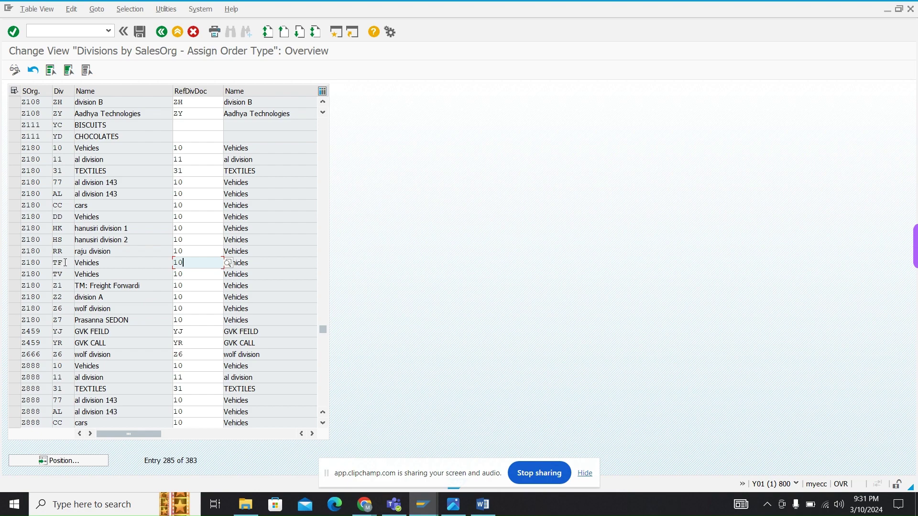
double_click(65, 262)
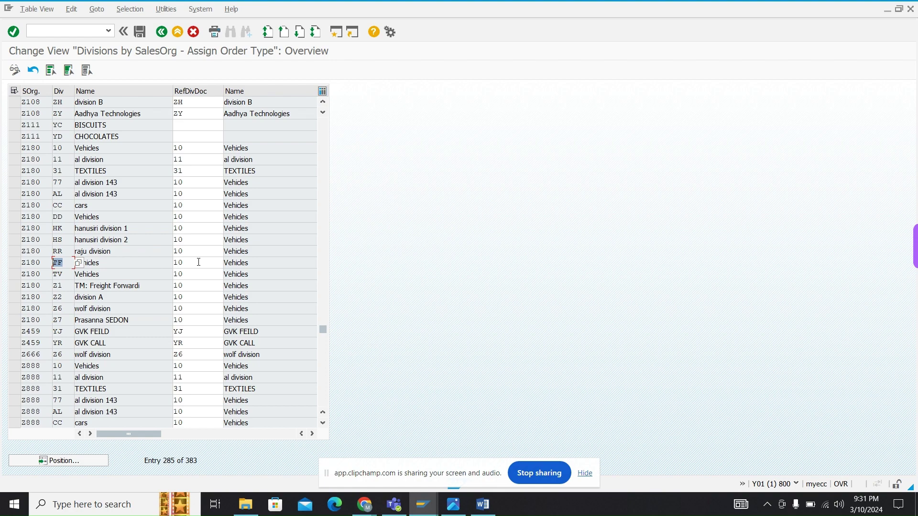
Save the division references and open the activity Assign sales order types permitted for sales areas
click(140, 32)
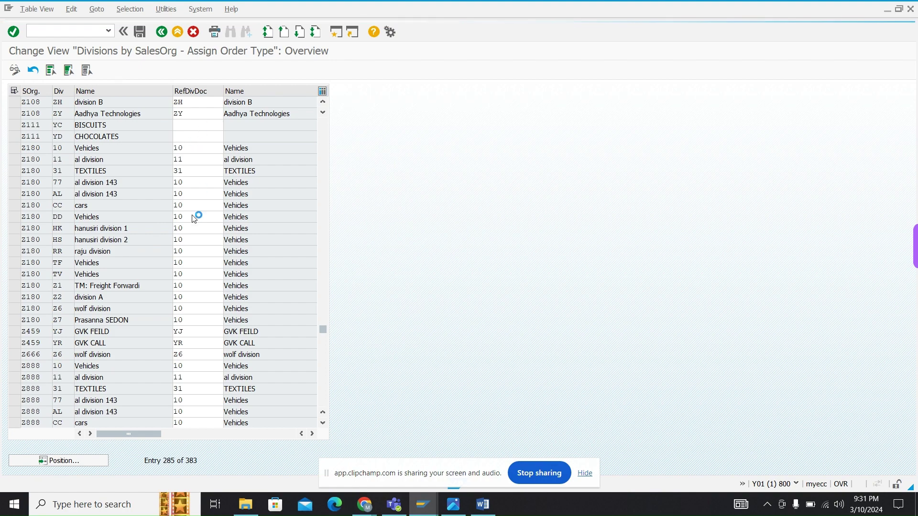
click(162, 32)
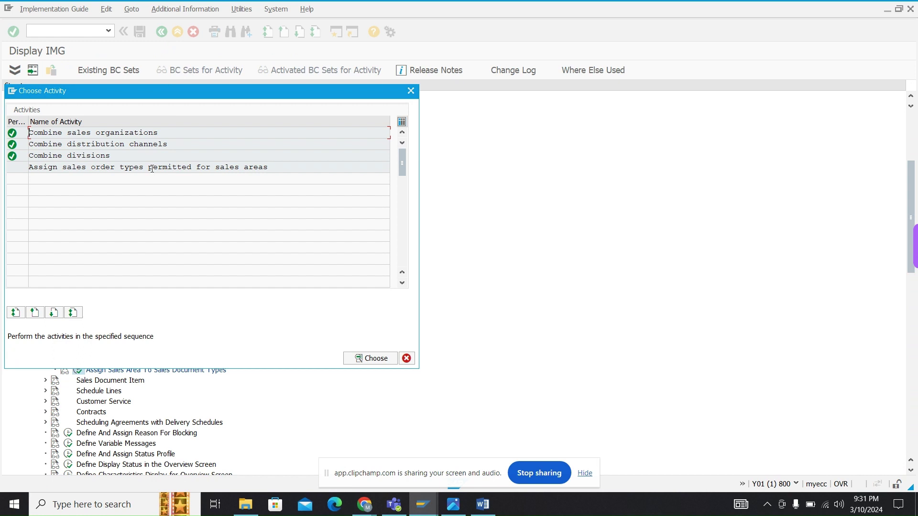
double_click(151, 168)
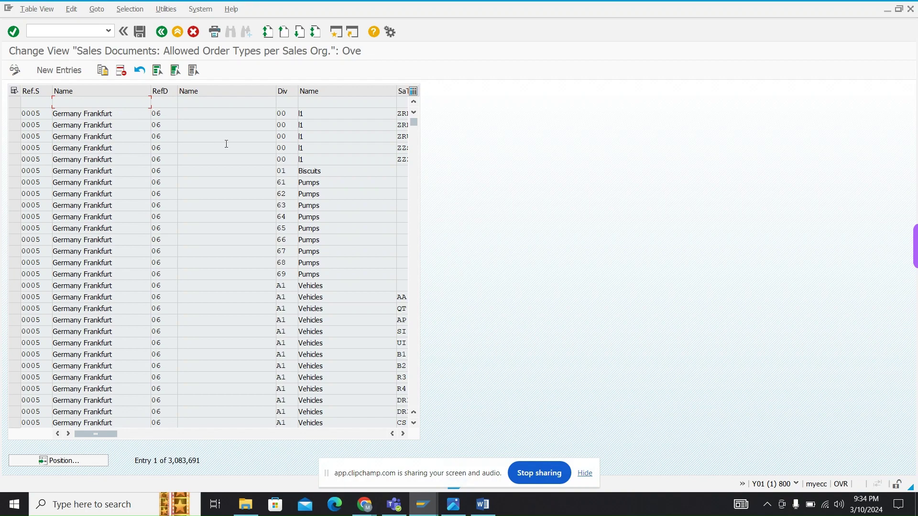
Position the allowed order types list at reference sales organization Z108, distribution channel ZH and division ZH
click(101, 460)
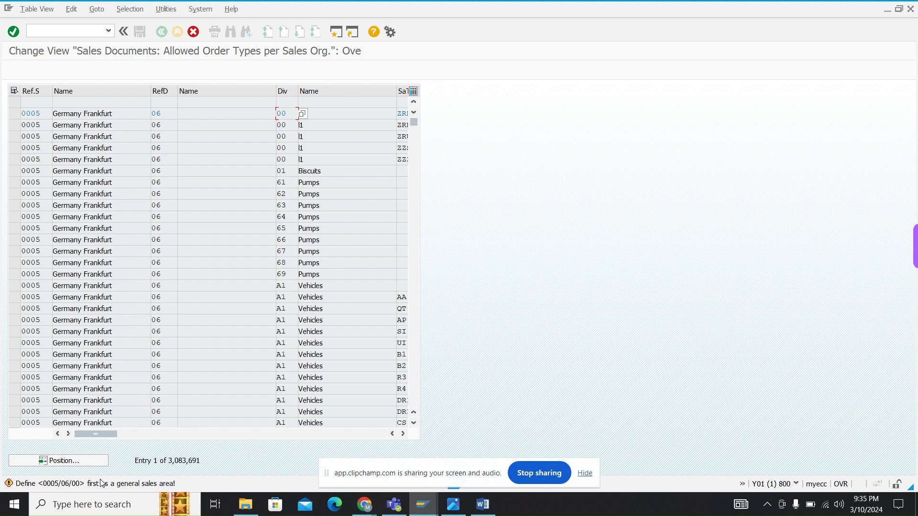
key(Return)
key(Return)
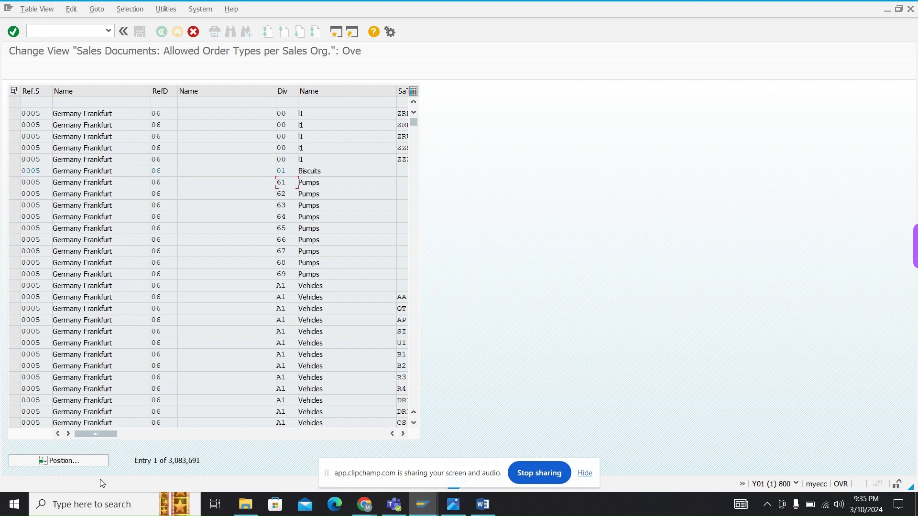
key(Return)
key(Return)
key(Return)
key(Return)
key(Return)
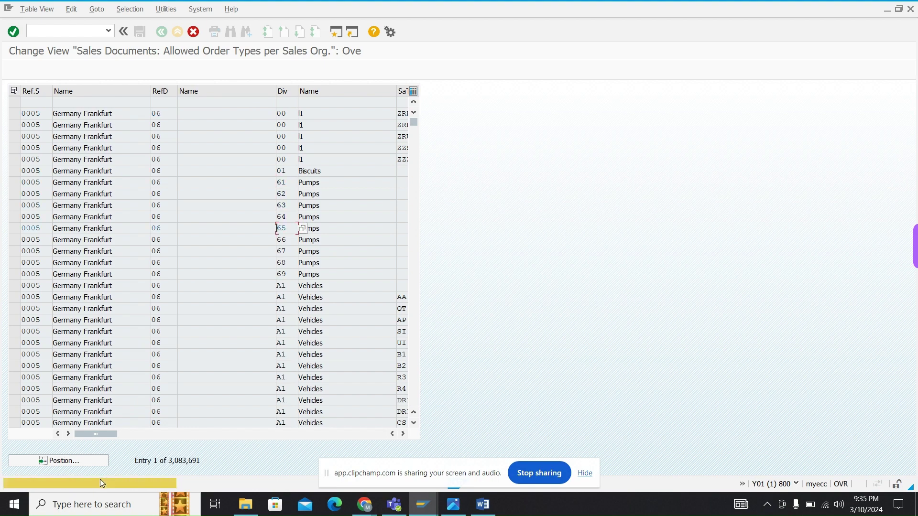
key(Return)
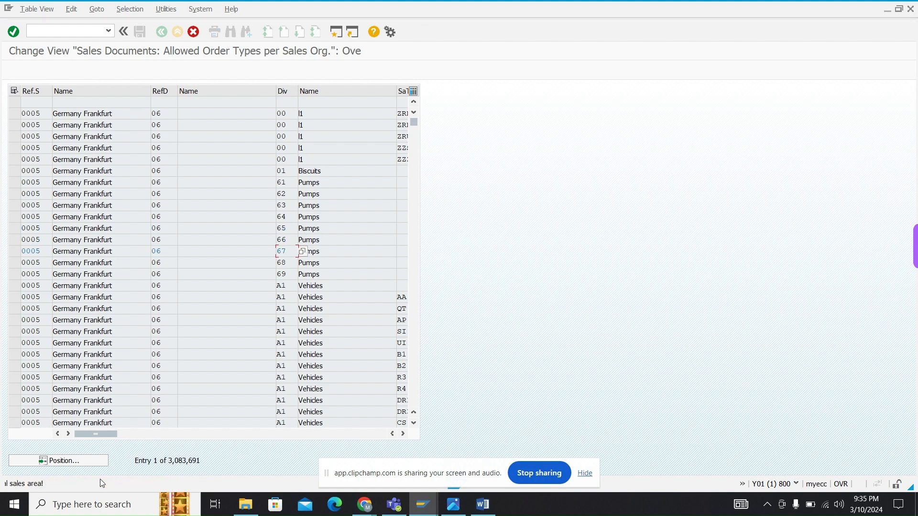
key(Return)
key(Return)
key(Return)
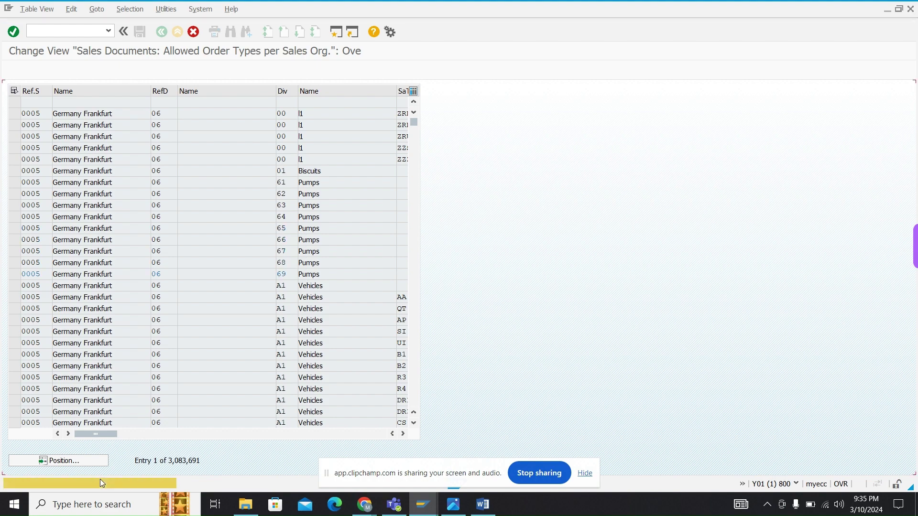
key(Return)
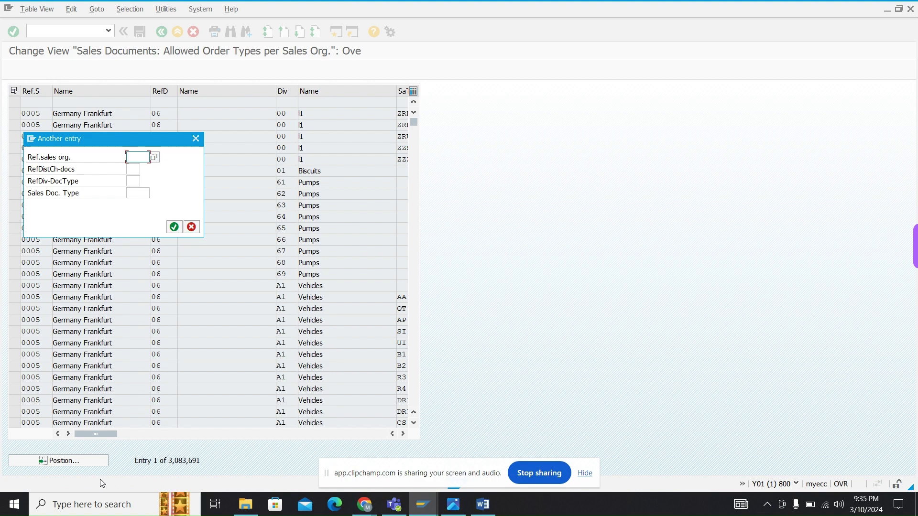
text(z108)
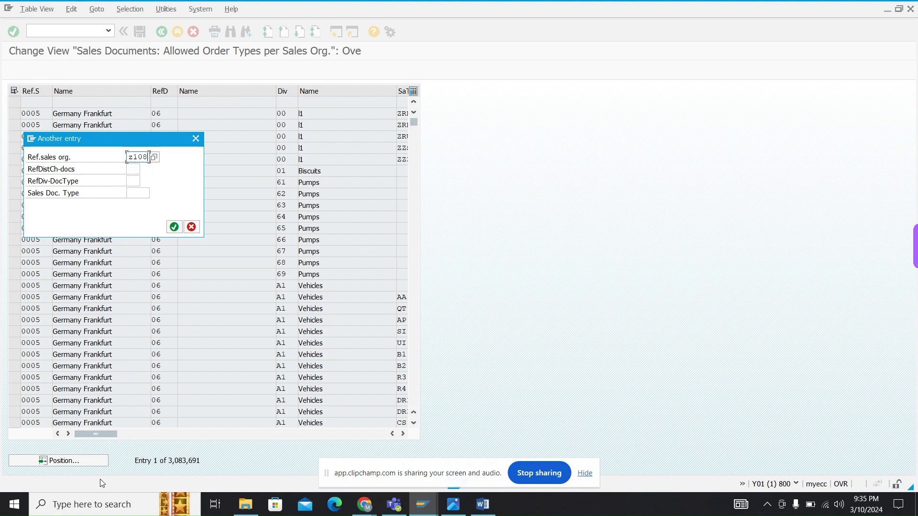
key(Tab)
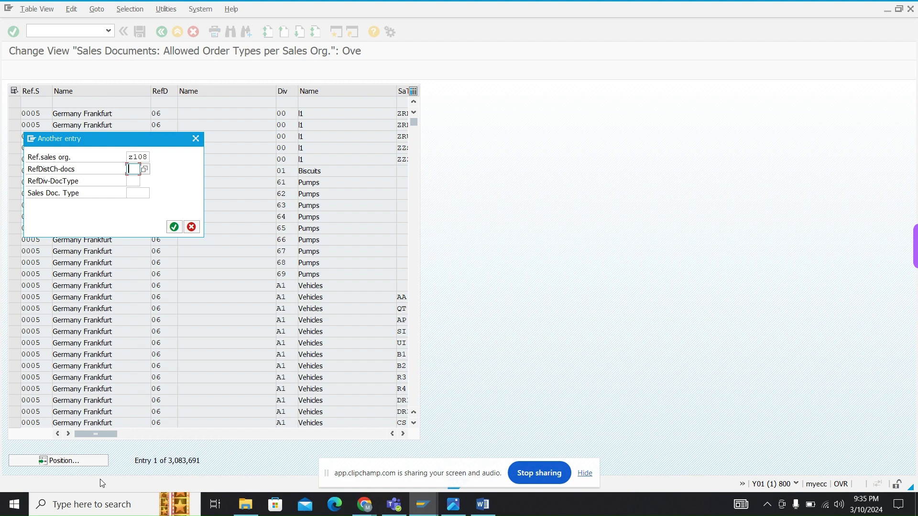
text(zh)
key(Tab)
text(zh)
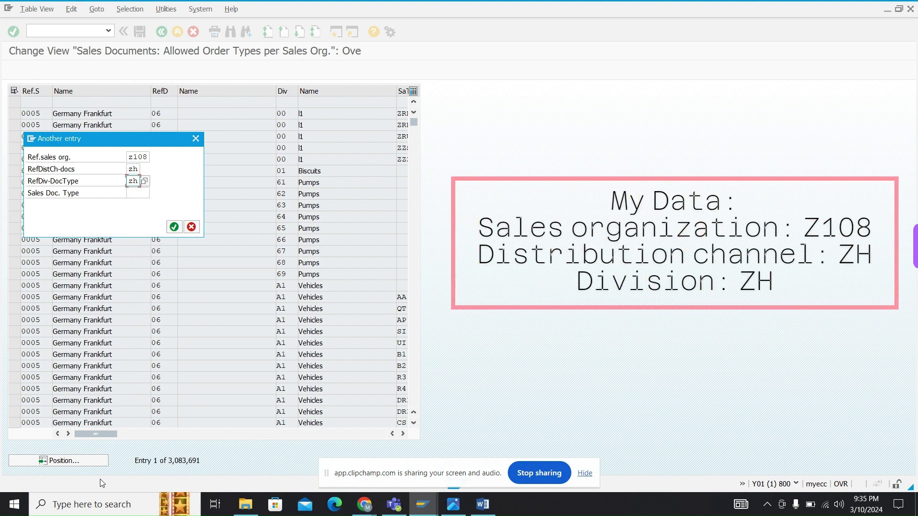
key(Return)
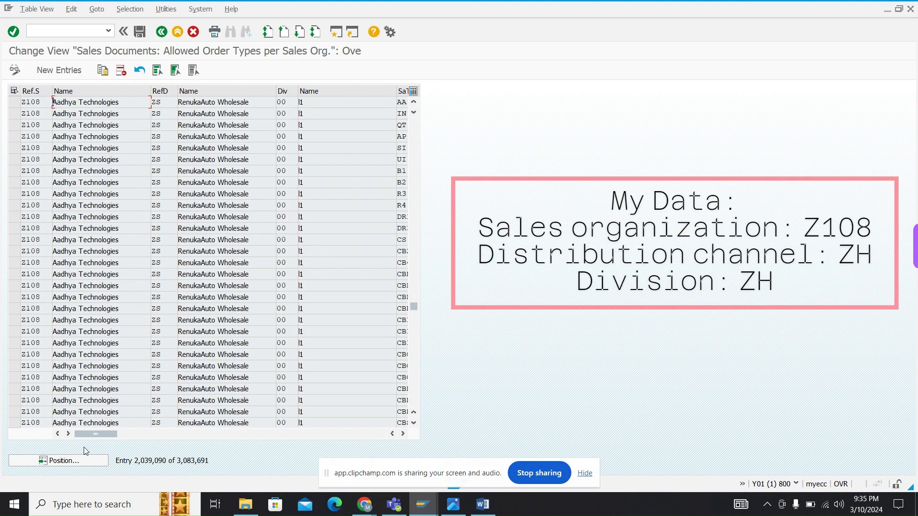
Check the reference distribution channel and division of the first listed Z108 entry
click(21, 102)
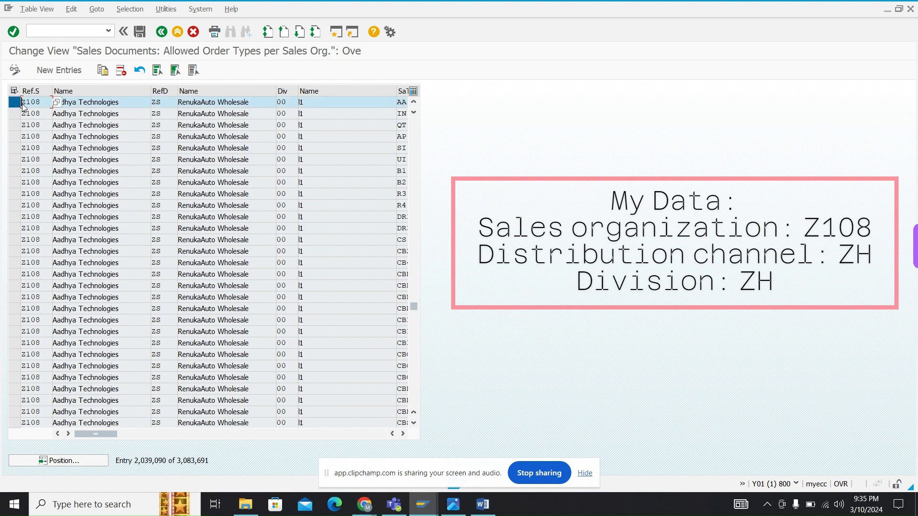
drag(161, 102, 151, 102)
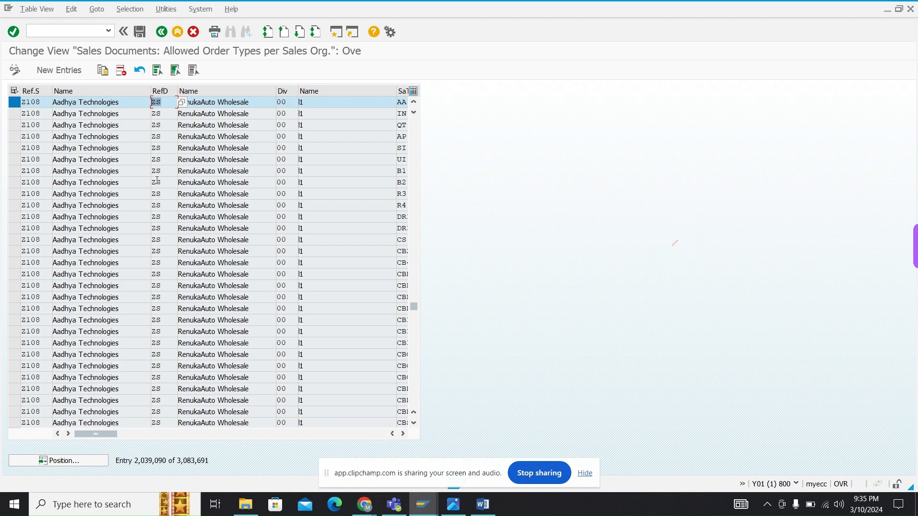
drag(287, 102, 276, 103)
click(12, 104)
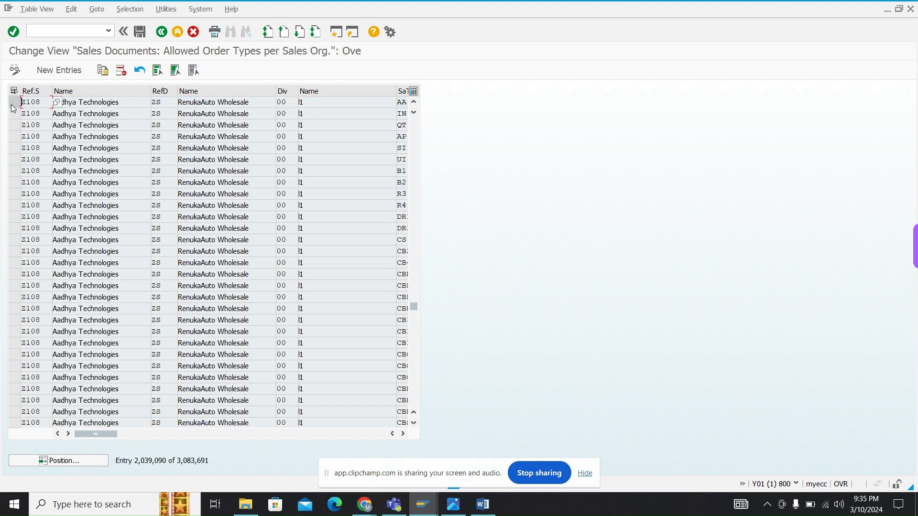
Start a new allowed order type entry for reference sales organization Z108, distribution channel ZH and division ZH
click(70, 75)
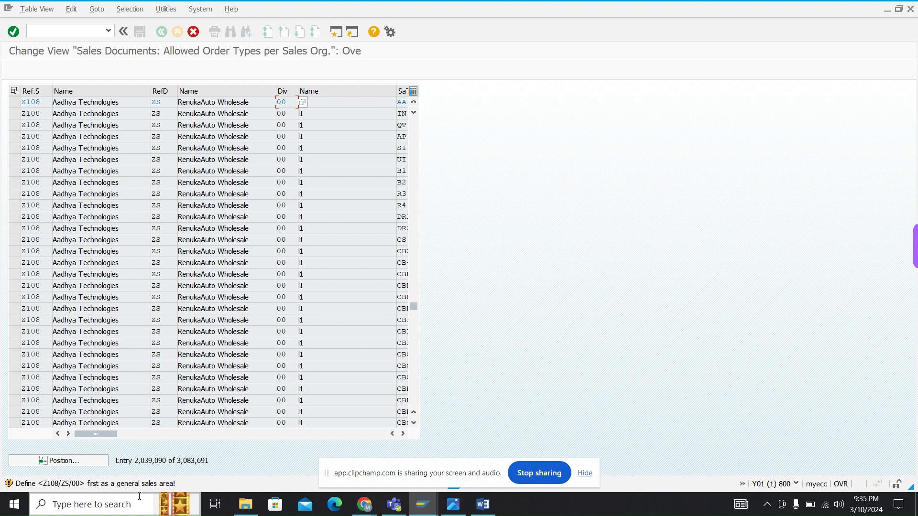
key(Return)
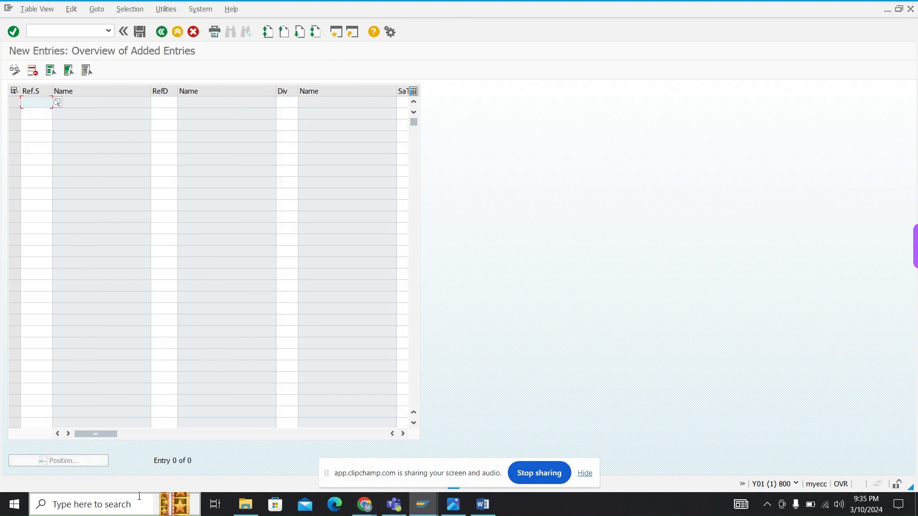
text(z10)
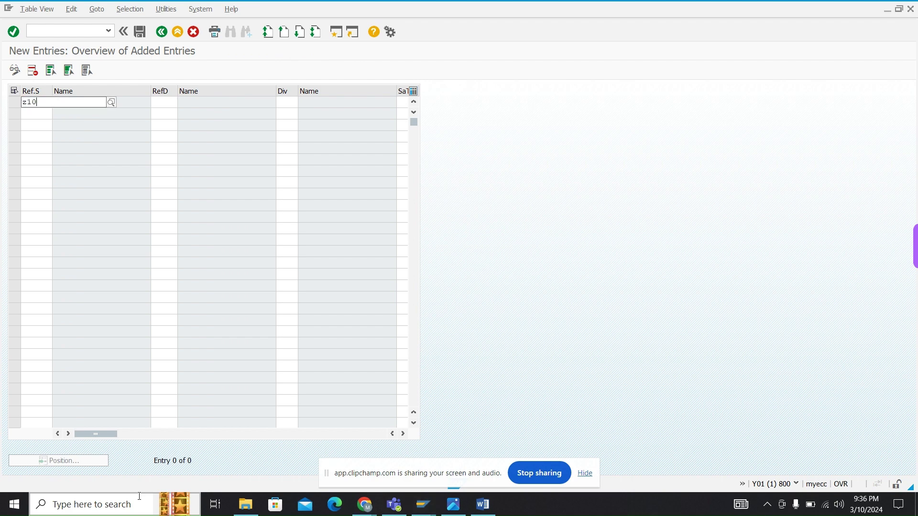
text(8)
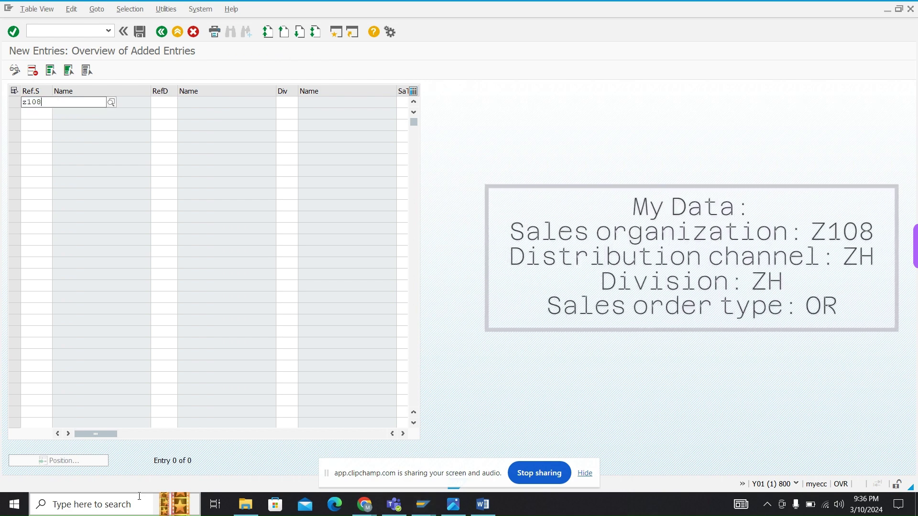
key(Return)
key(Tab)
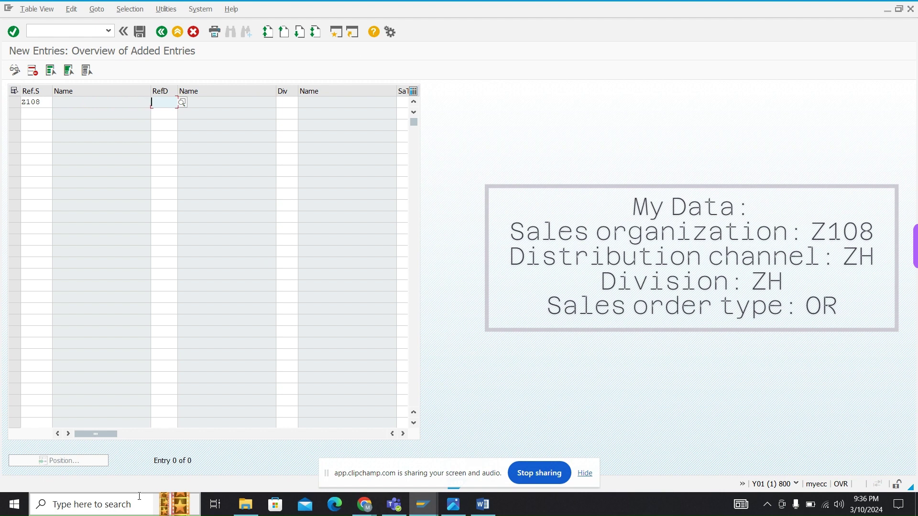
text(zh)
key(Return)
key(Tab)
text(zh)
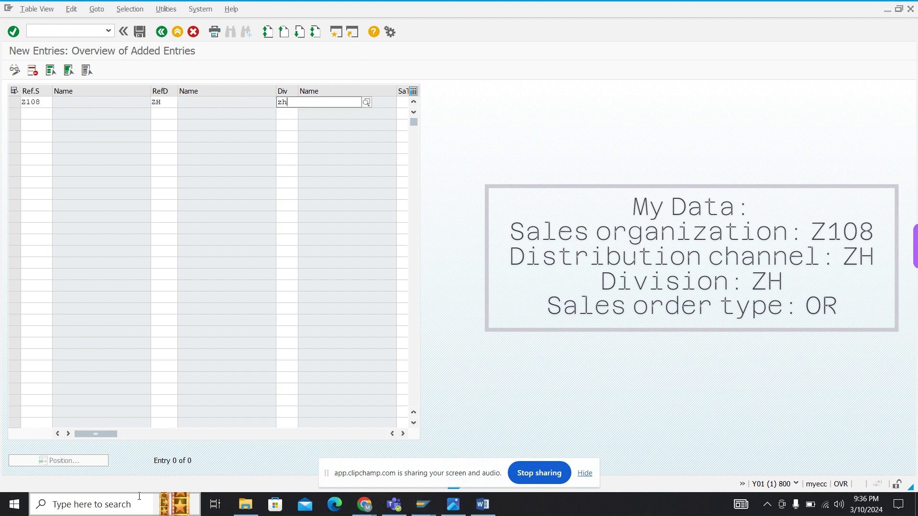
key(Return)
key(Tab)
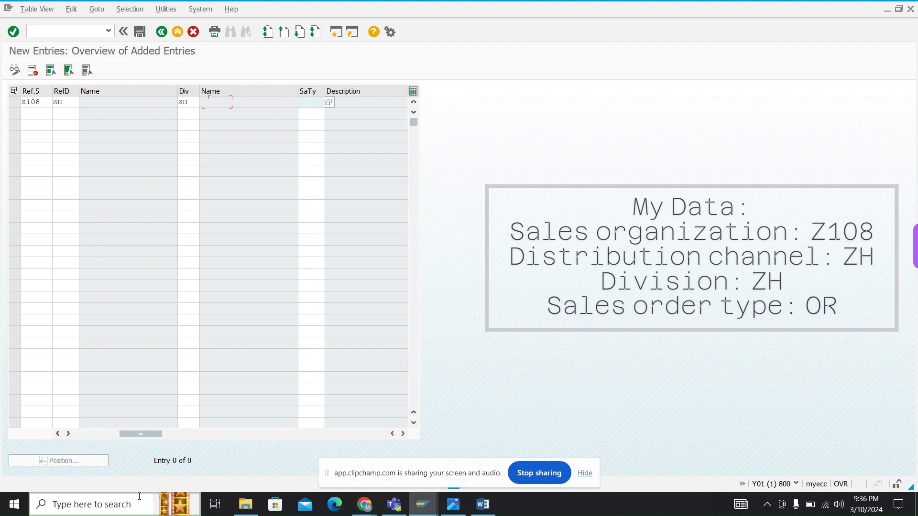
Assign sales document type OR to the new entry and save it in the proposed customizing request
text(or)
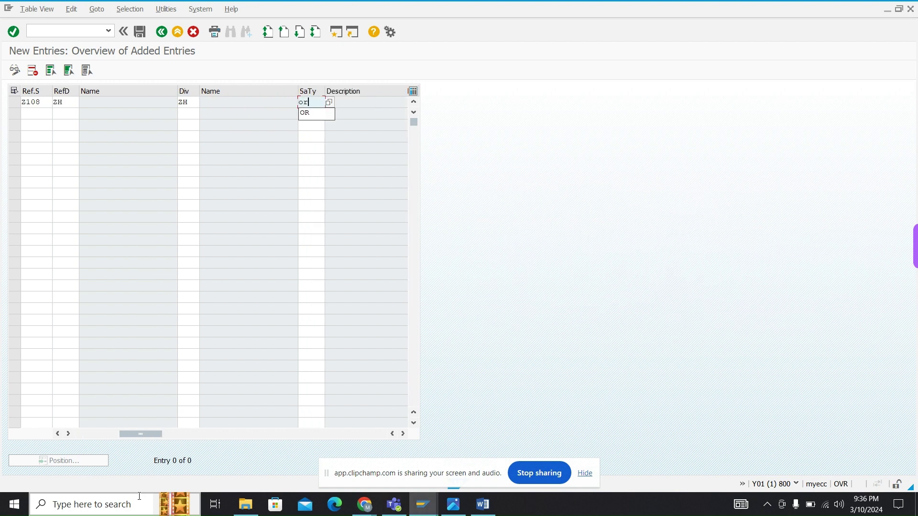
key(Return)
key(Return)
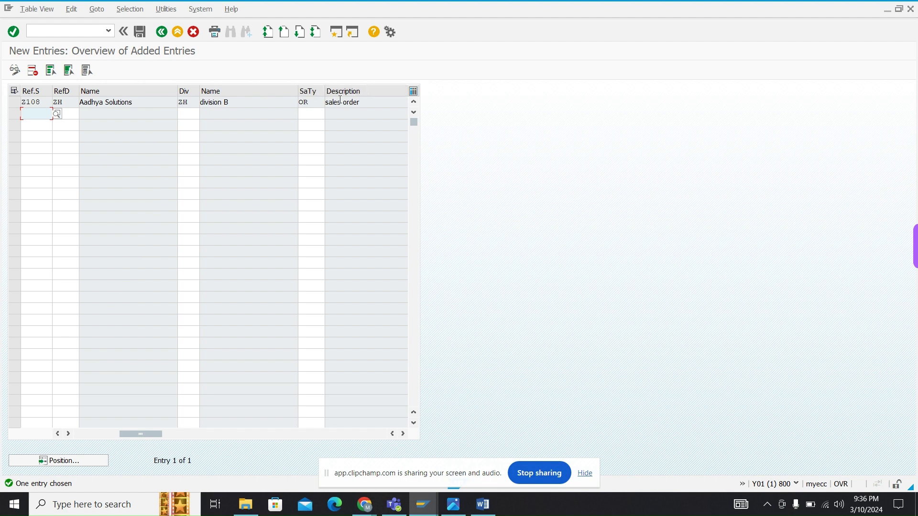
click(139, 31)
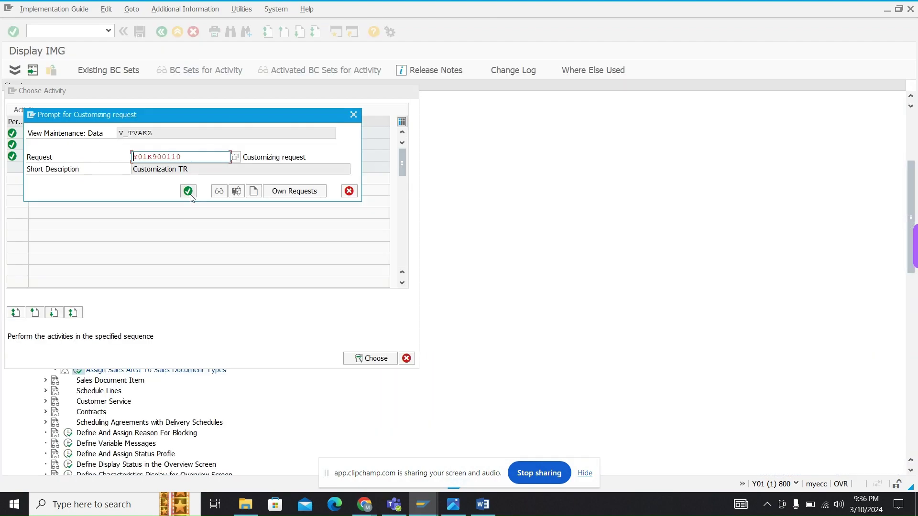
click(188, 191)
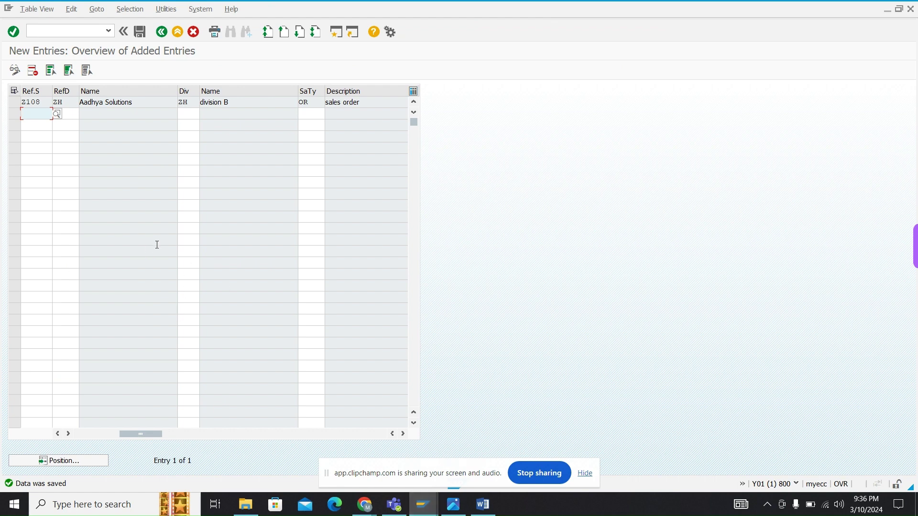
Run transaction VA01 and continue to the sales order overview with order type OR for sales area Z108/ZH/ZH
click(81, 29)
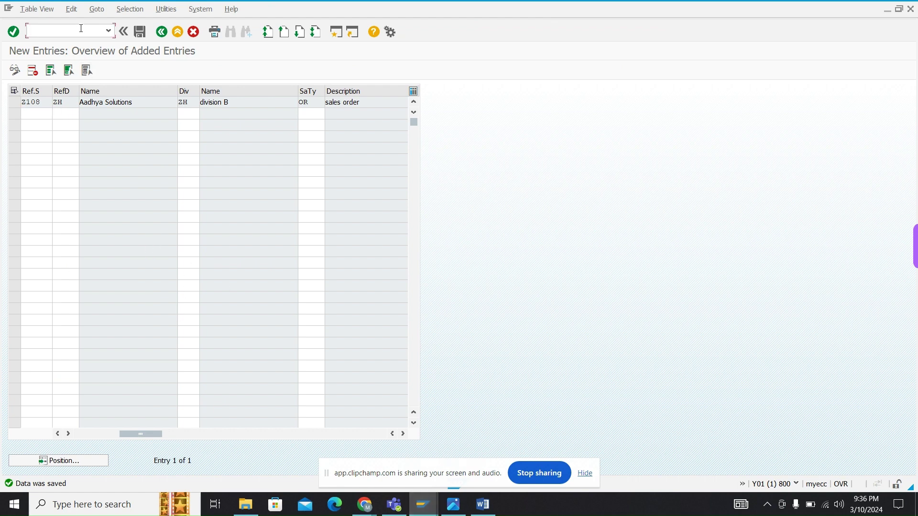
text(/nva01)
key(Return)
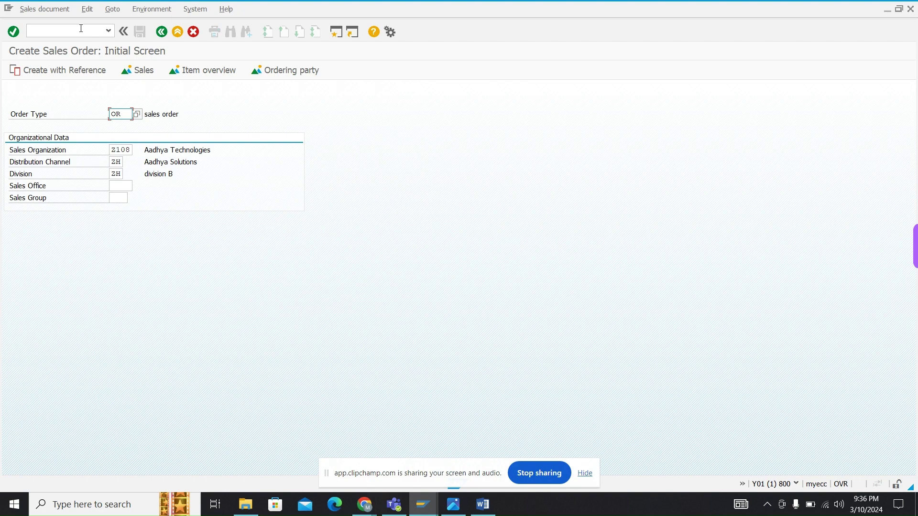
click(80, 28)
text(/nva01)
key(Return)
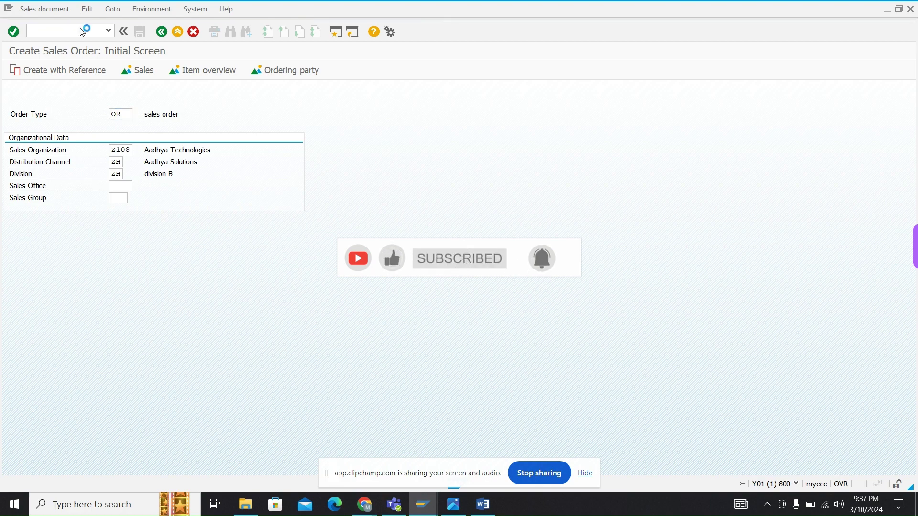
key(Return)
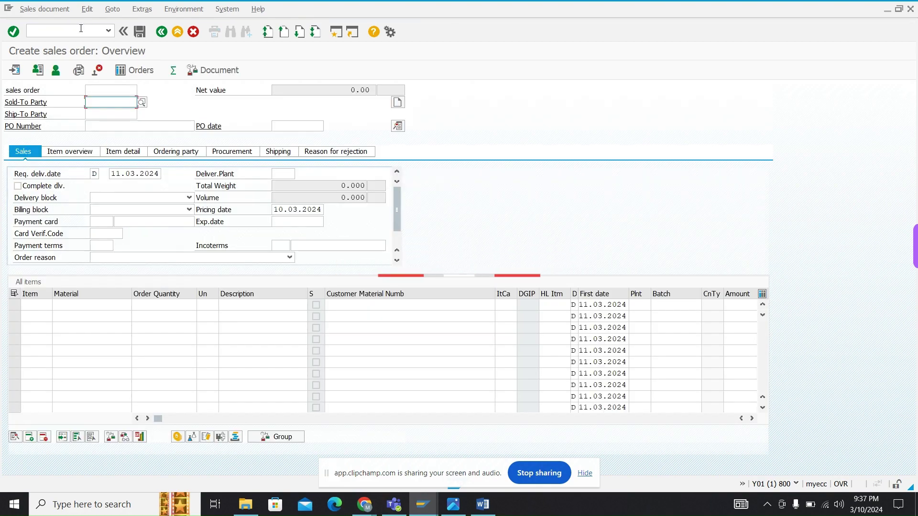